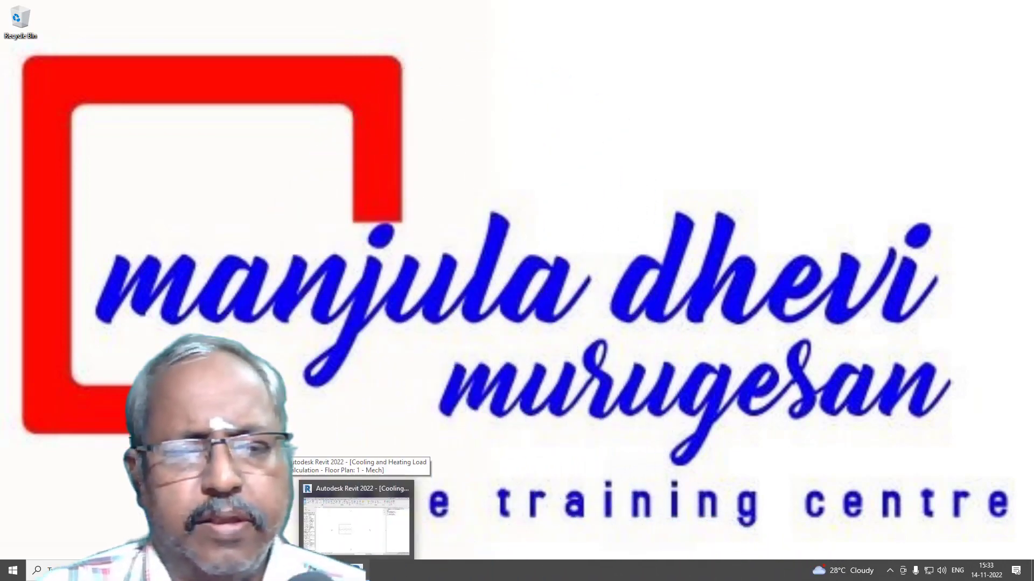
- Switch to Revit and check the Room Bounding setting in the type properties of the linked Arch.rvt model
left_click(356, 572)
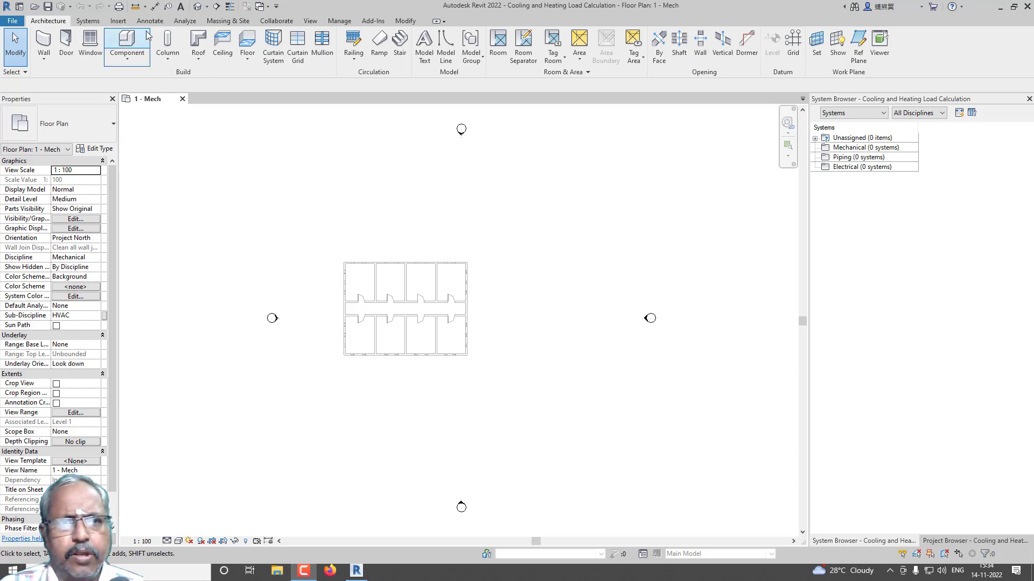
left_click(119, 21)
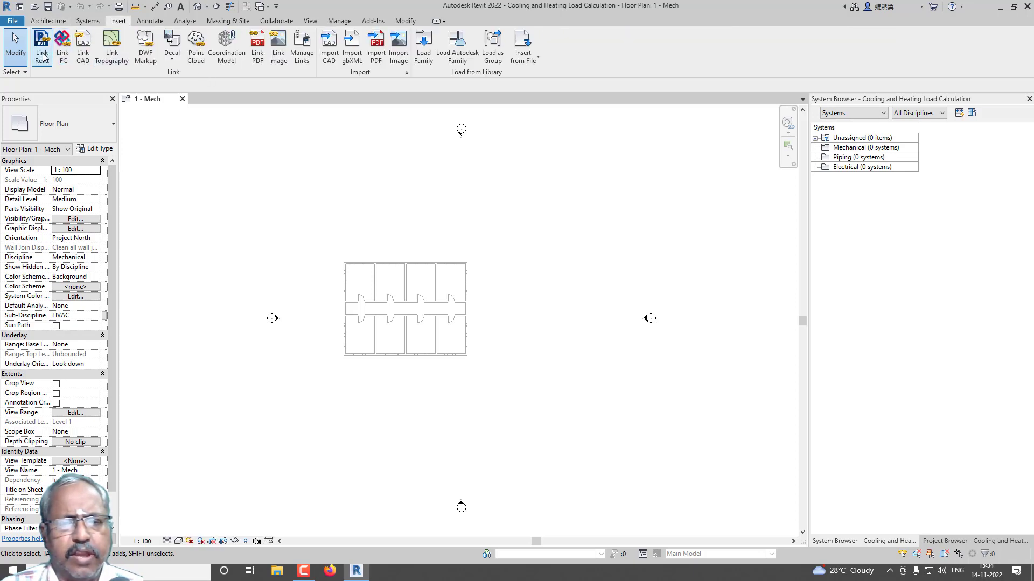
left_click(404, 272)
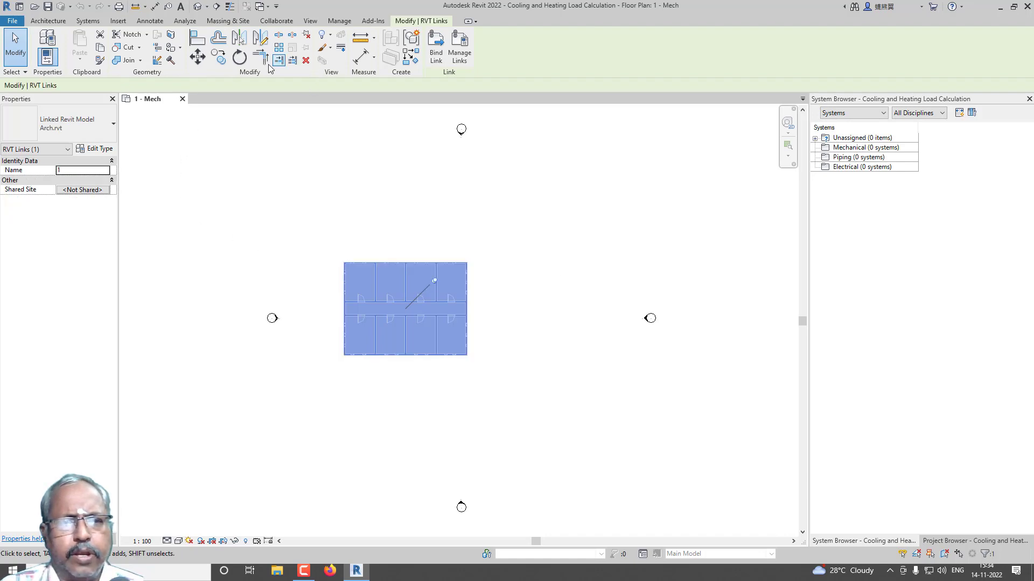
left_click(107, 150)
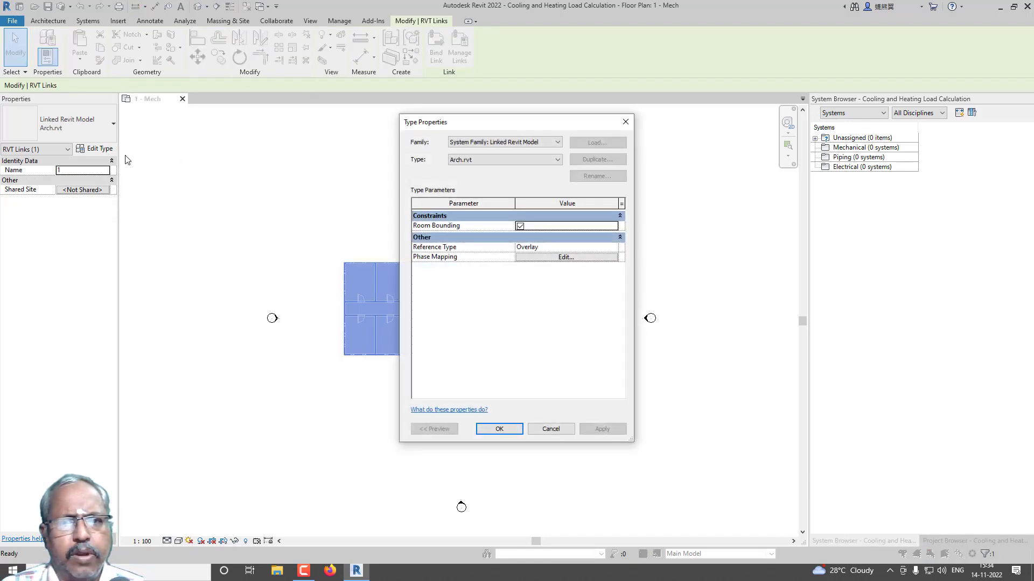
left_click(499, 429)
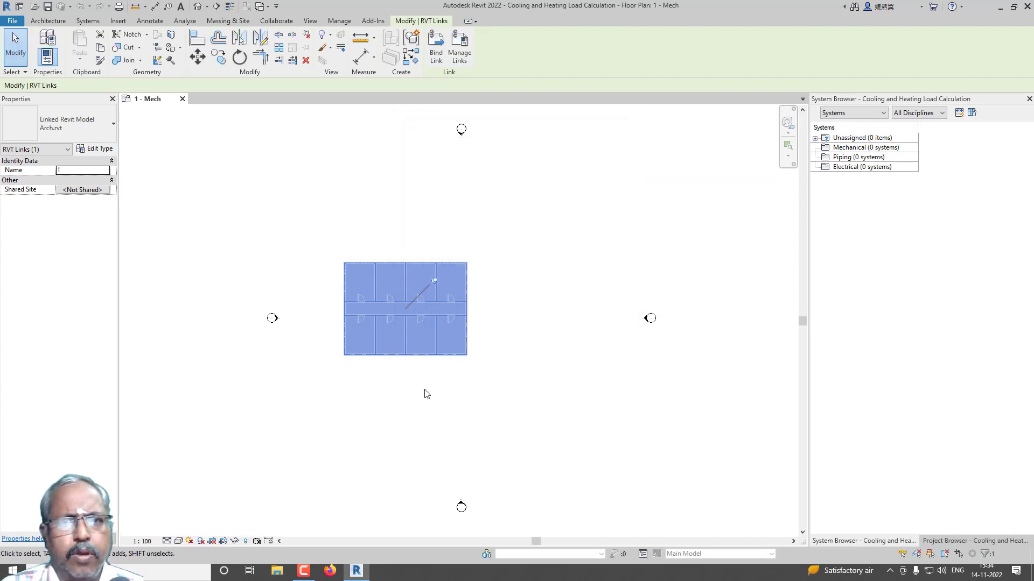
left_click(16, 46)
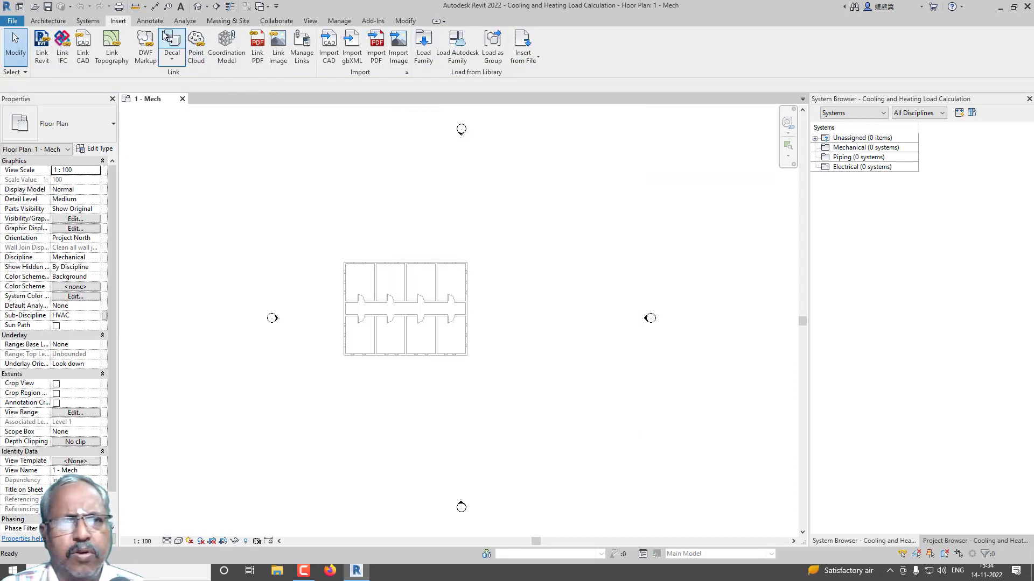
- Place tagged spaces in all eight rooms and the central corridor of the 1 - Mech floor plan
left_click(182, 20)
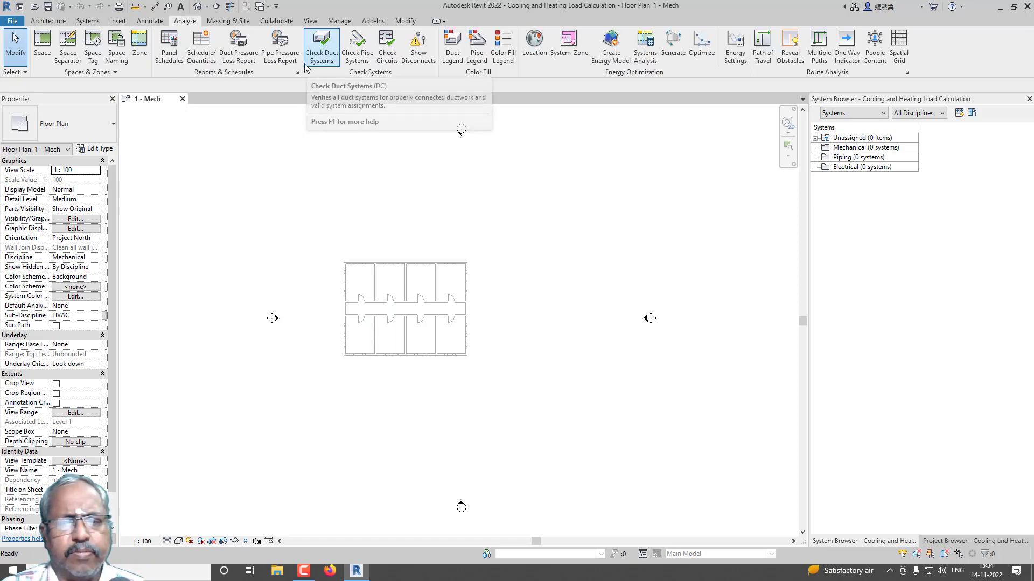
left_click(40, 52)
scroll(384, 388, "up", 5)
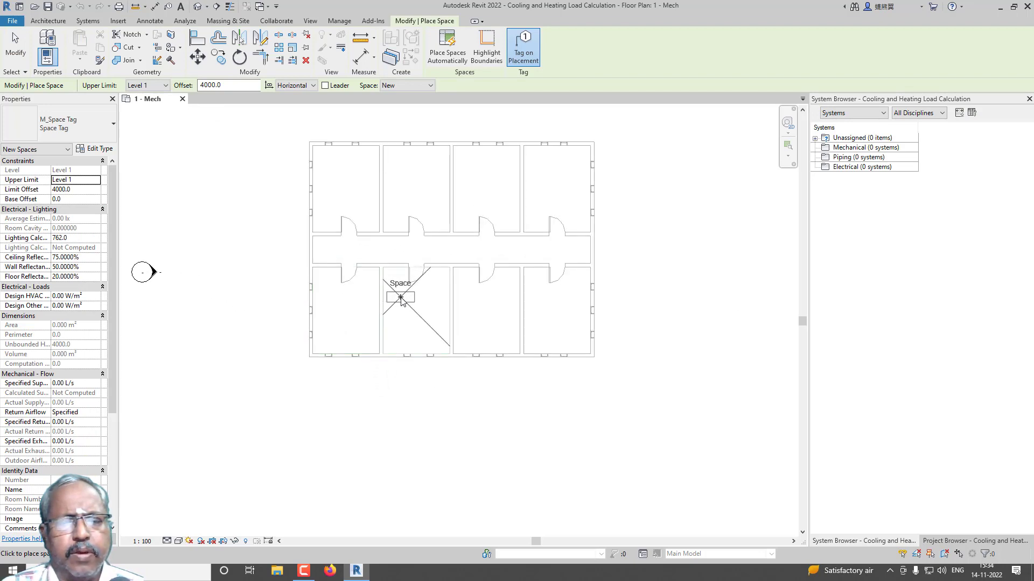
left_click(471, 302)
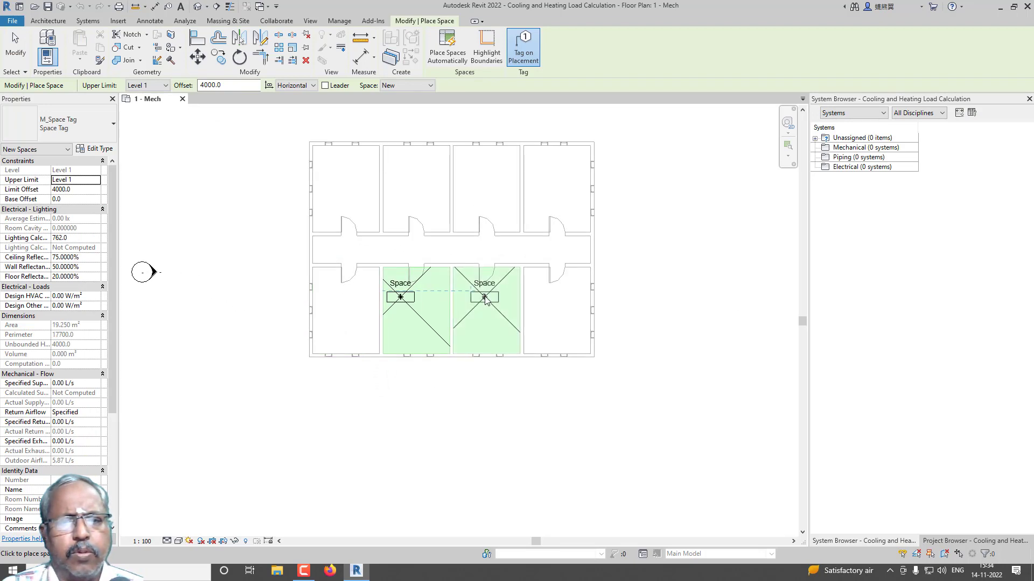
left_click(467, 162)
left_click(330, 297)
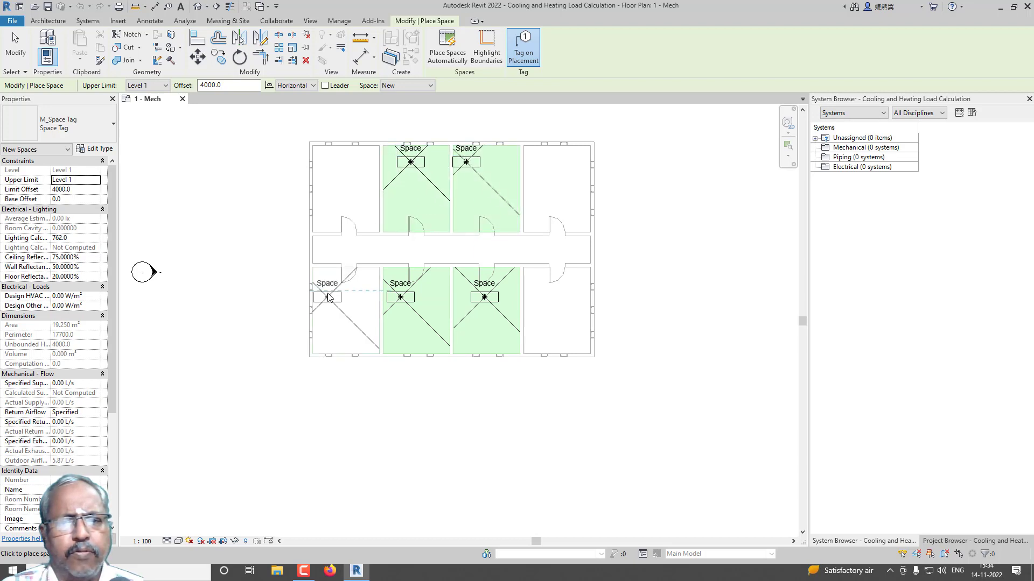
left_click(552, 293)
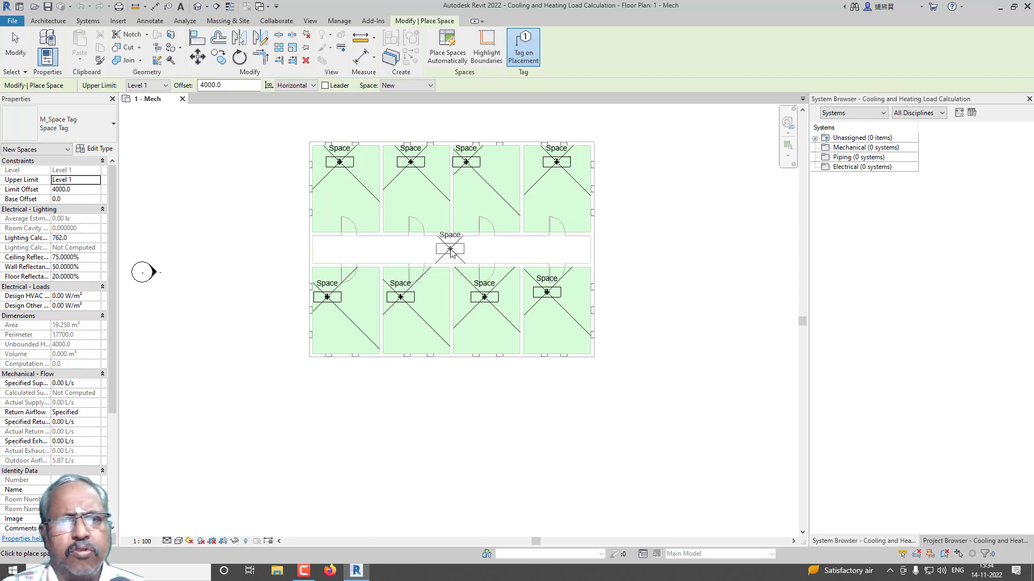
left_click(450, 253)
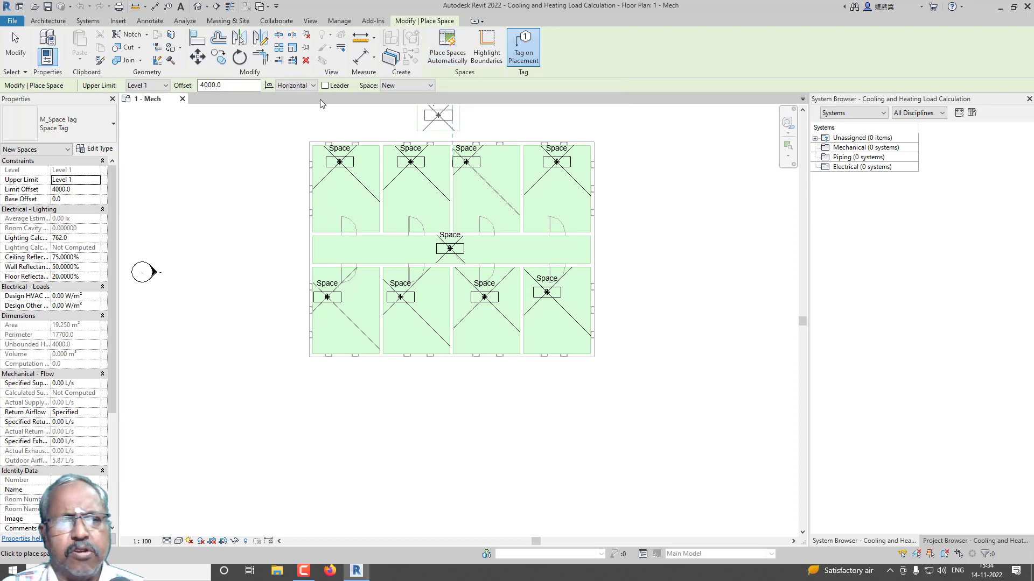
left_click(15, 46)
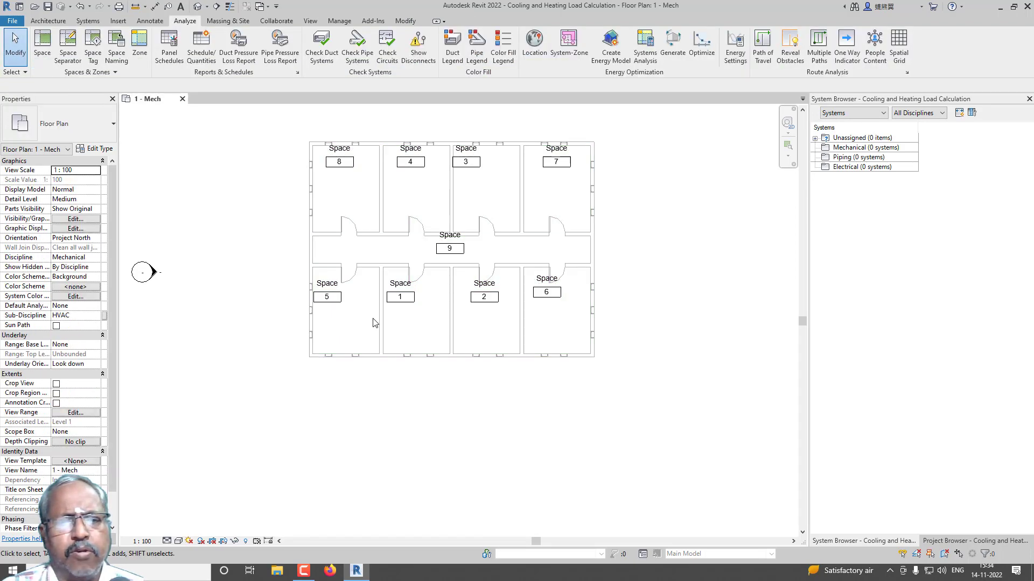
- Collapse the lighting, loads, dimensions and flow property groups of space 5 and set its condition type to Unconditioned
scroll(374, 323, "up", 1)
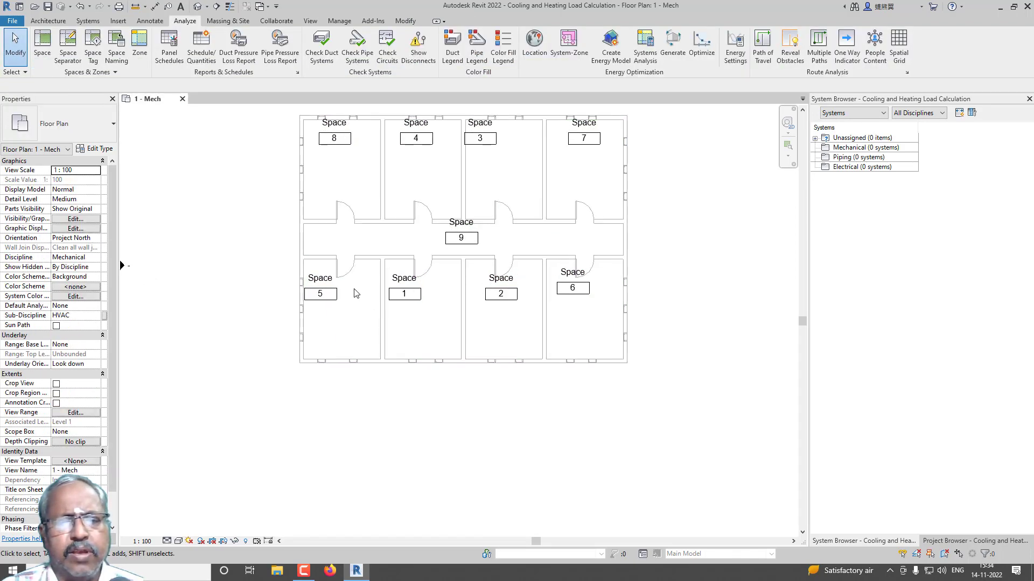
left_click(360, 334)
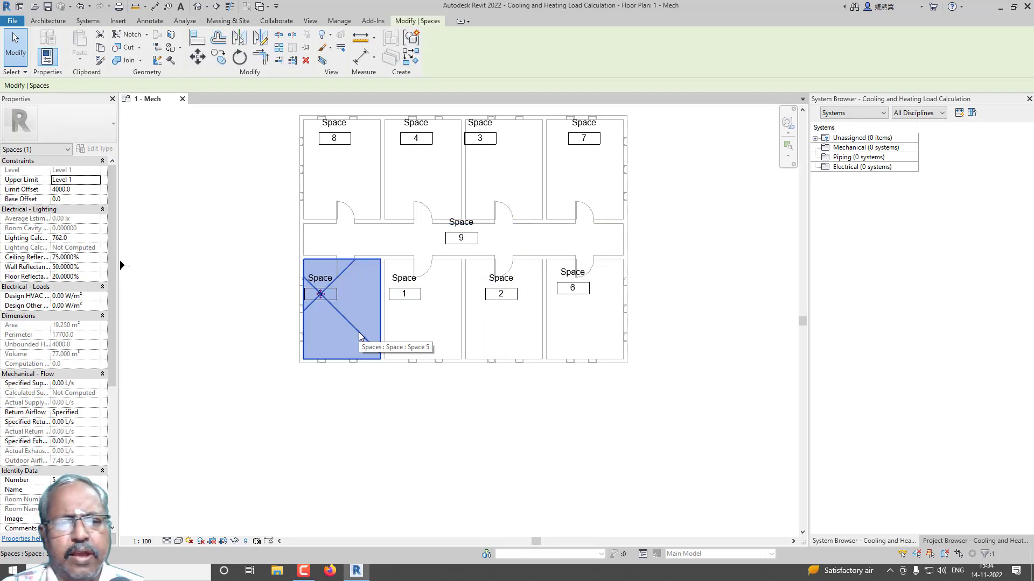
left_click(102, 209)
left_click(103, 219)
left_click(103, 228)
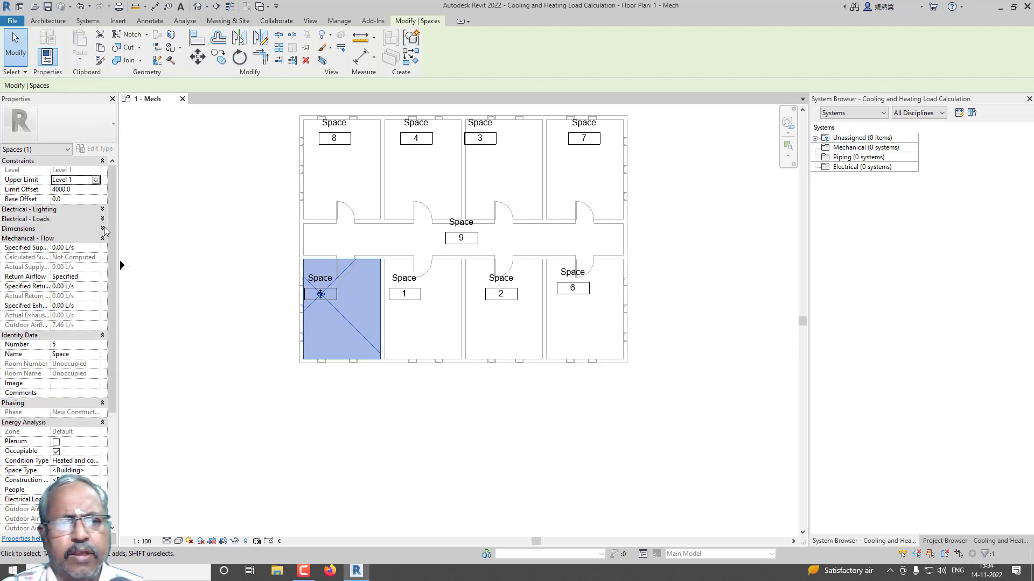
left_click(103, 238)
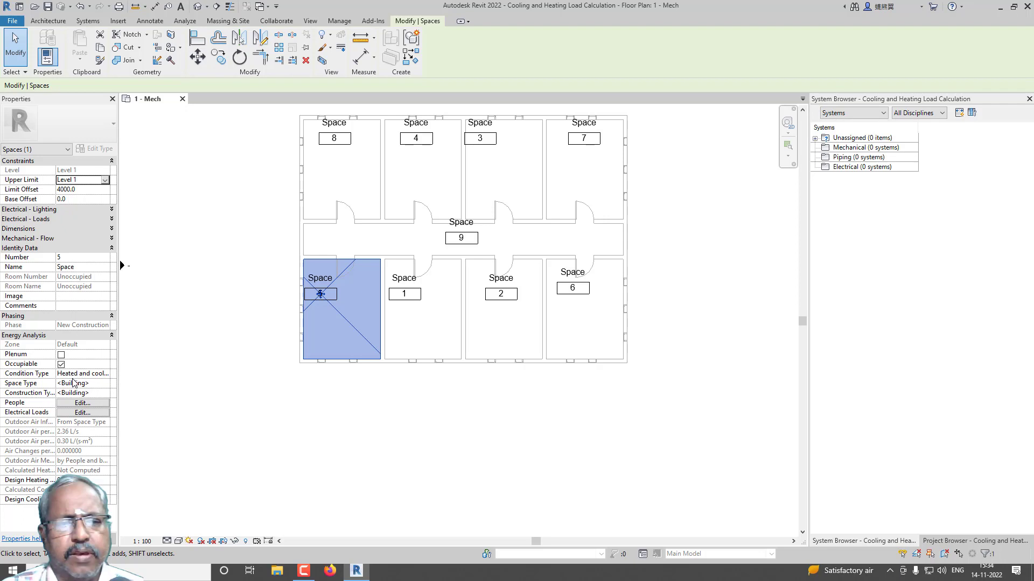
left_click(99, 373)
left_click(105, 374)
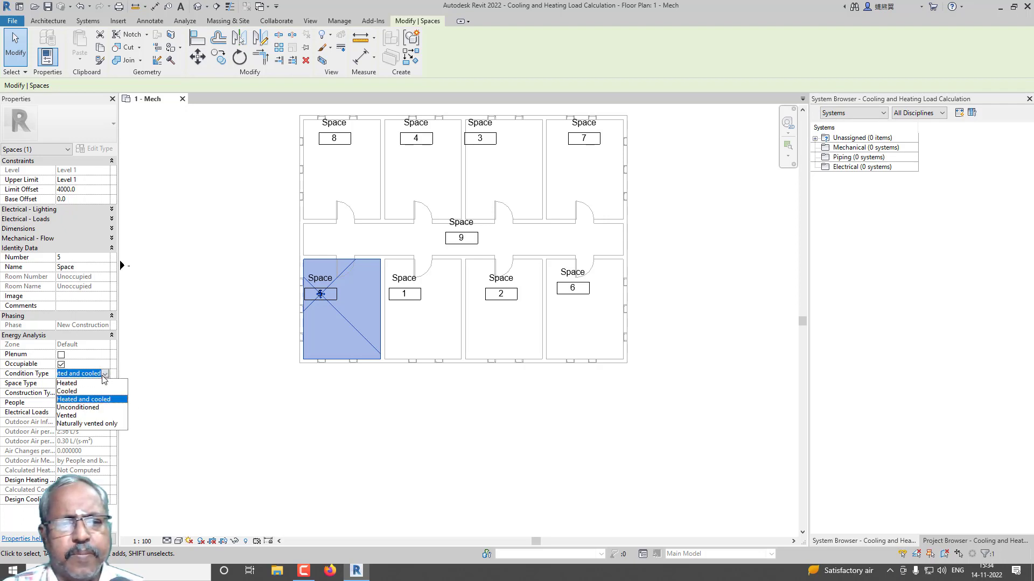
left_click(84, 399)
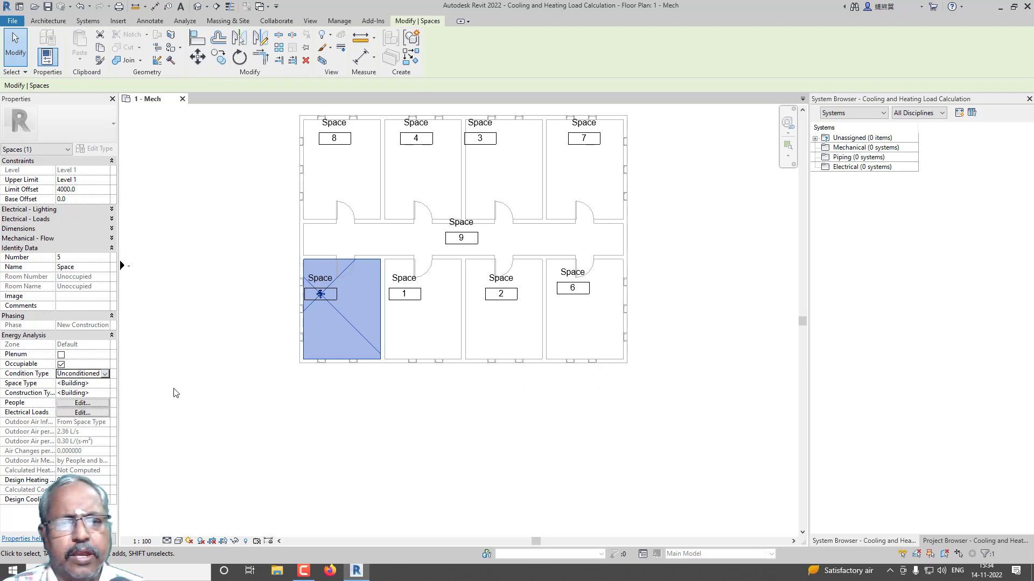
- Set the condition type of spaces 6 and 7 to Unconditioned
left_click(592, 318)
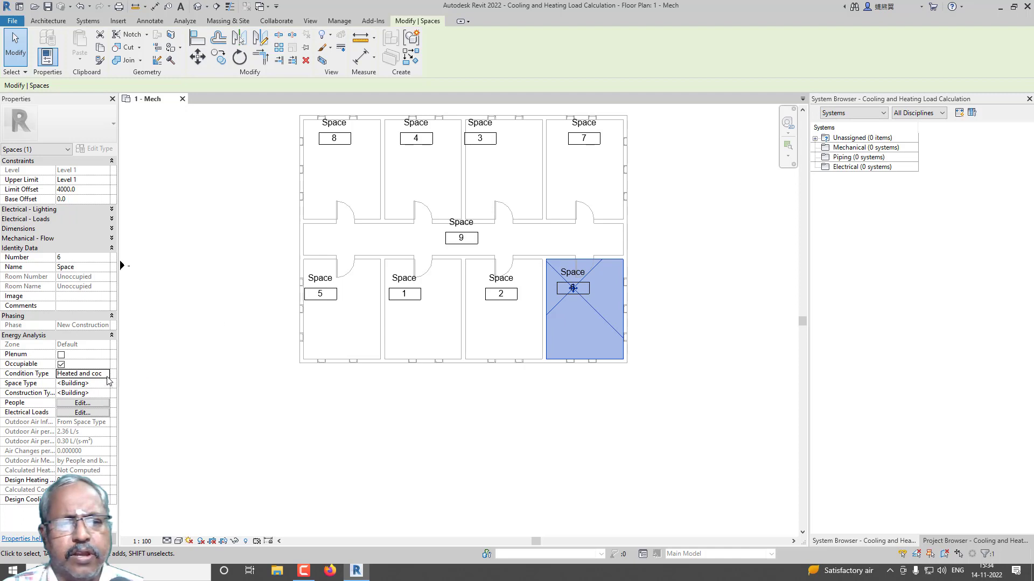
left_click(107, 375)
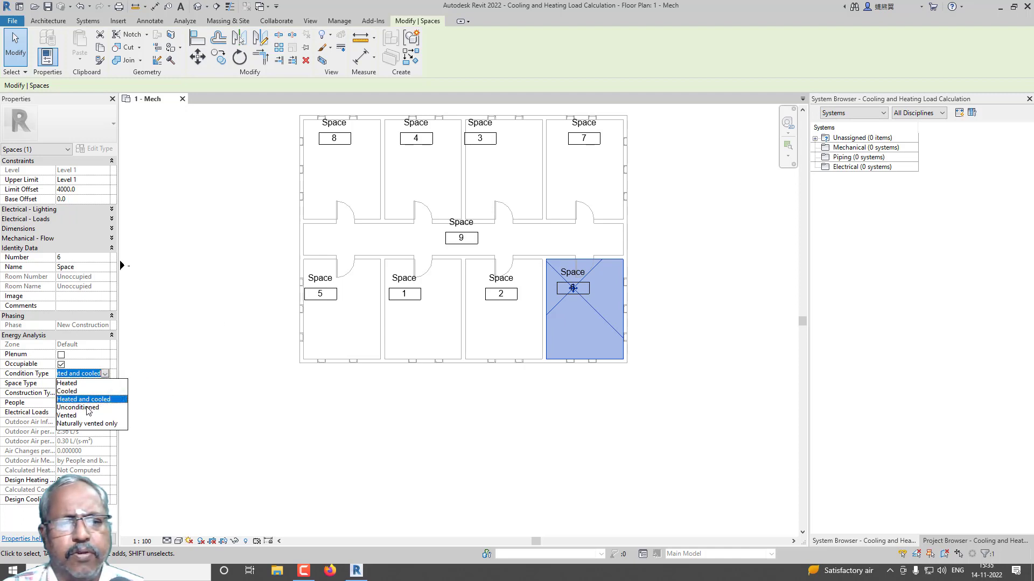
left_click(79, 407)
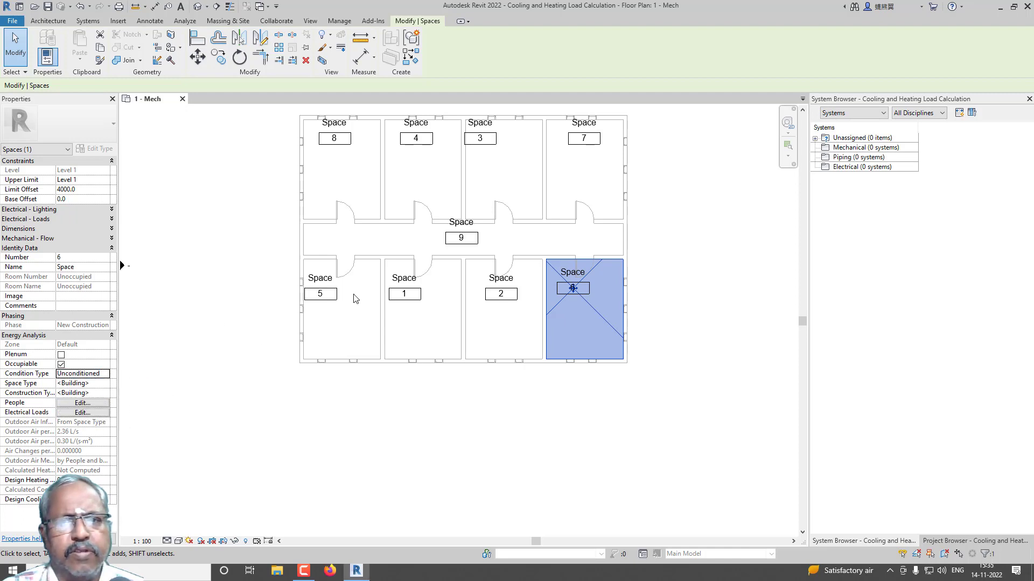
left_click(613, 174)
left_click(107, 375)
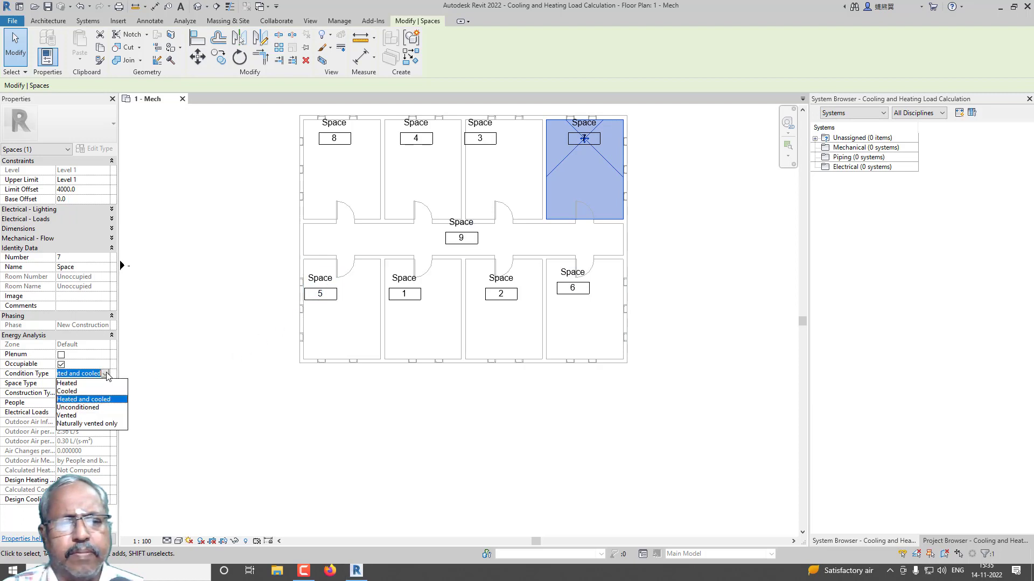
left_click(83, 408)
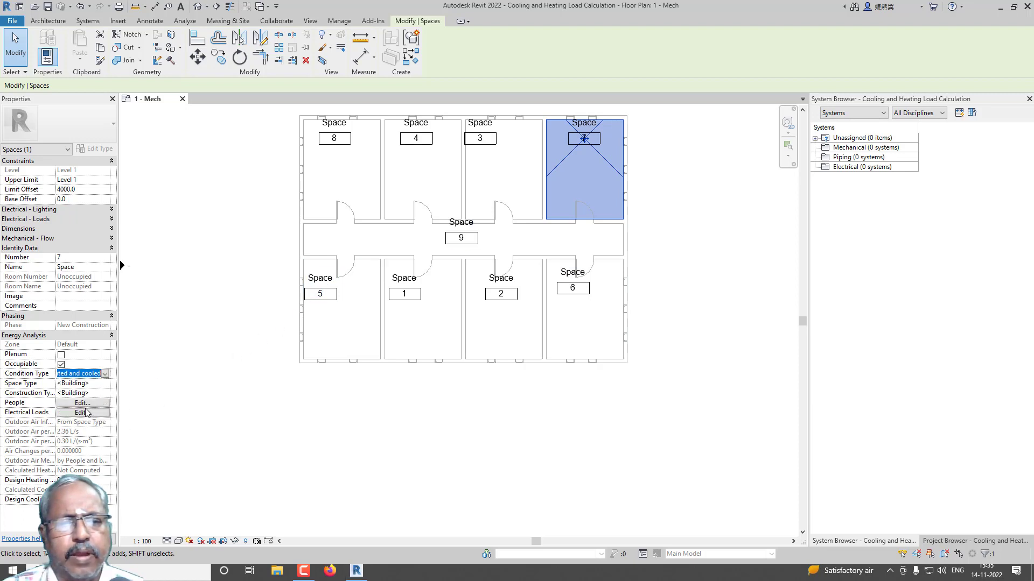
- Set the condition type of space 8 and corridor space 9 to Unconditioned
left_click(368, 169)
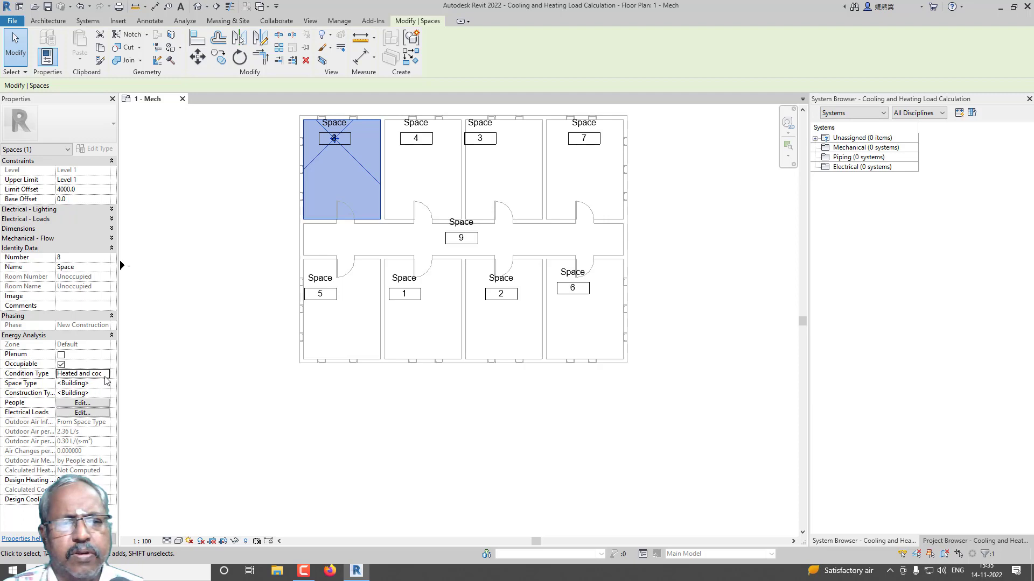
left_click(106, 376)
left_click(90, 408)
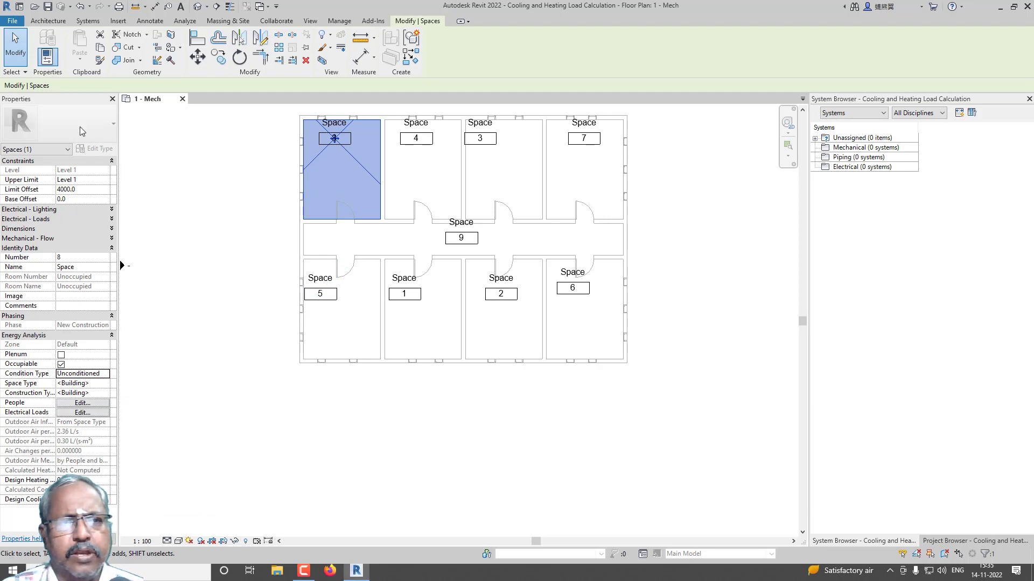
left_click(455, 254)
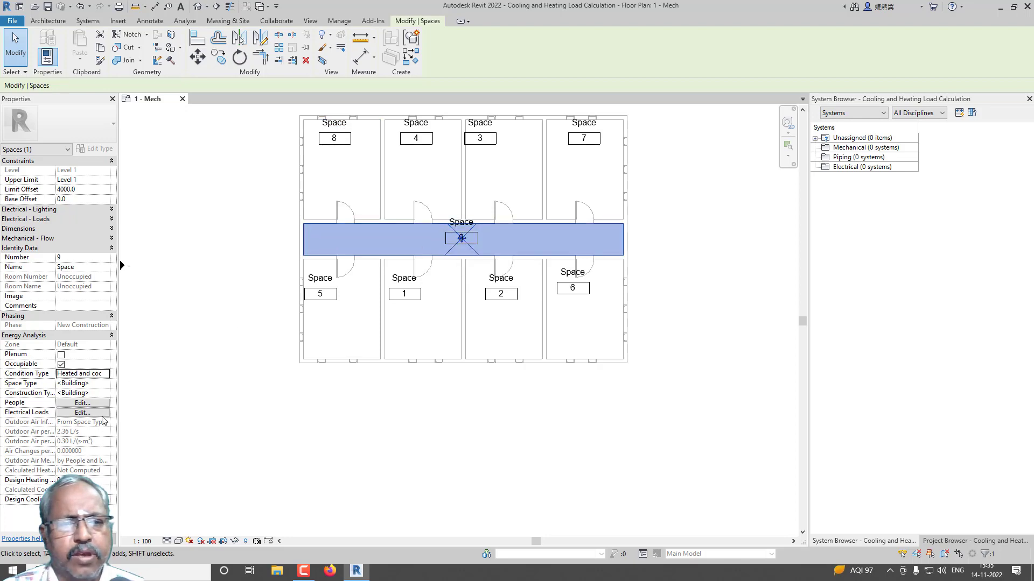
left_click(105, 374)
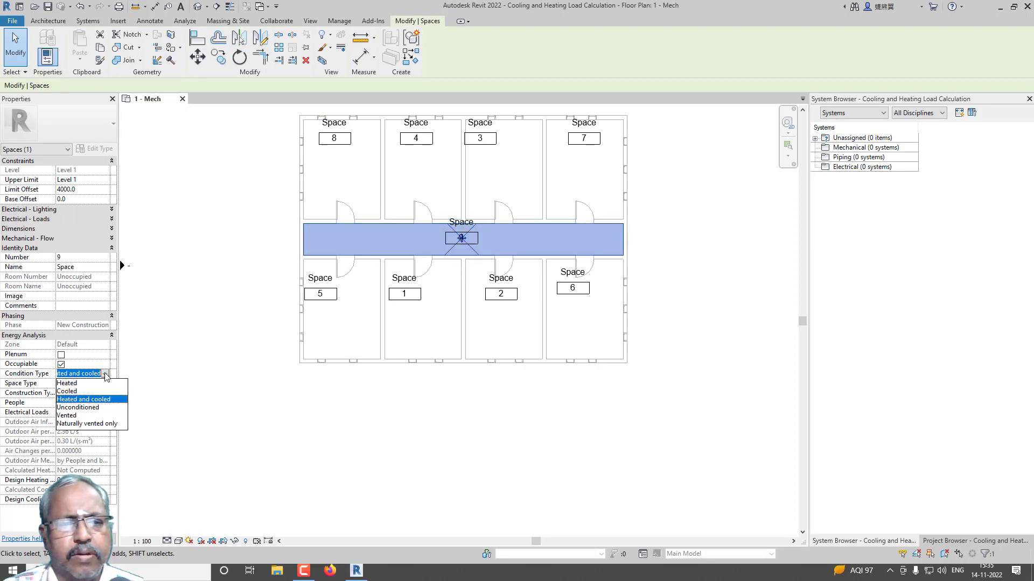
left_click(84, 411)
left_click(15, 46)
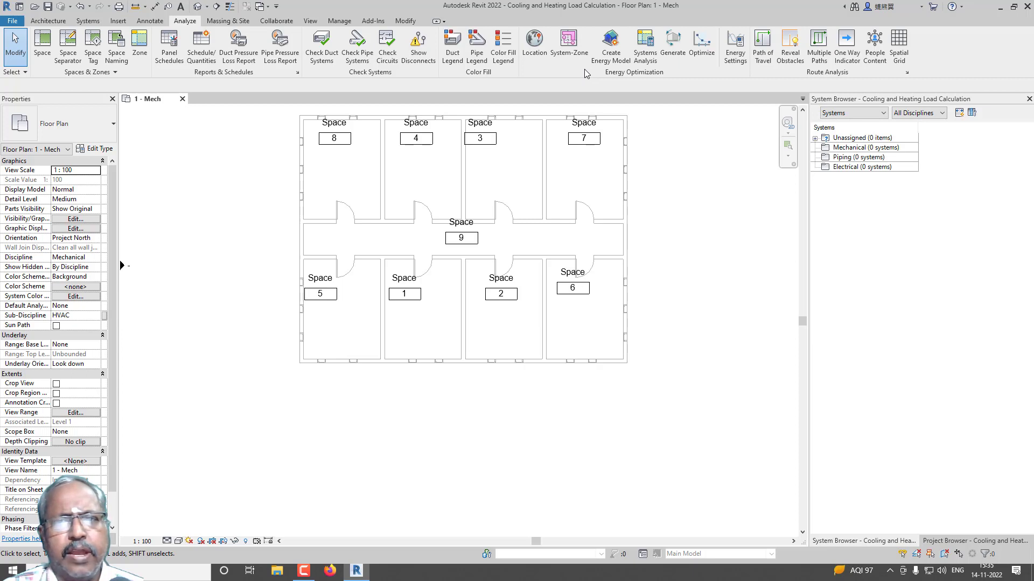
- Set the project location to Tiruchirappalli by searching the Internet Mapping Service for Trichy
left_click(533, 55)
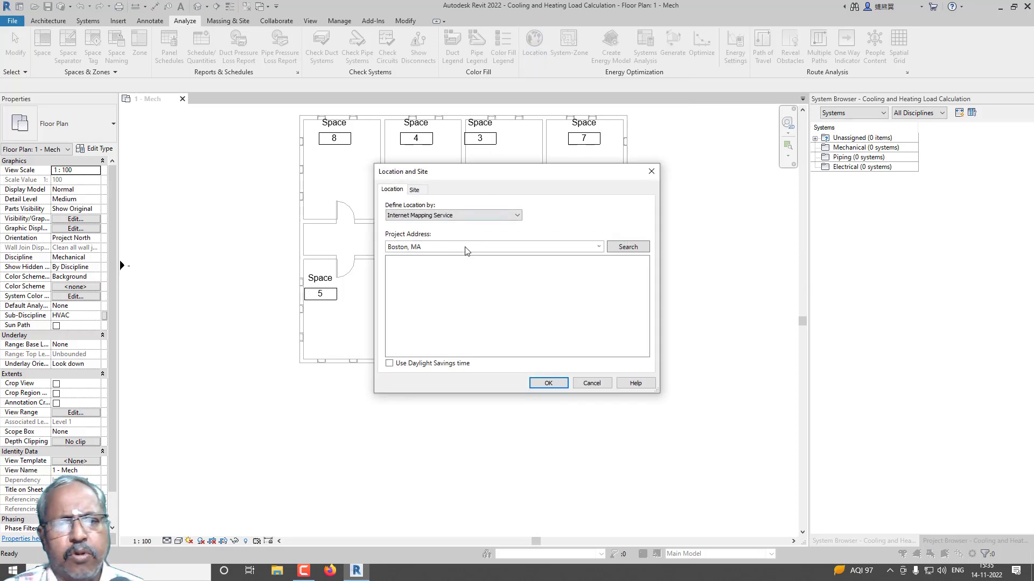
left_click(464, 249)
type("Trichy")
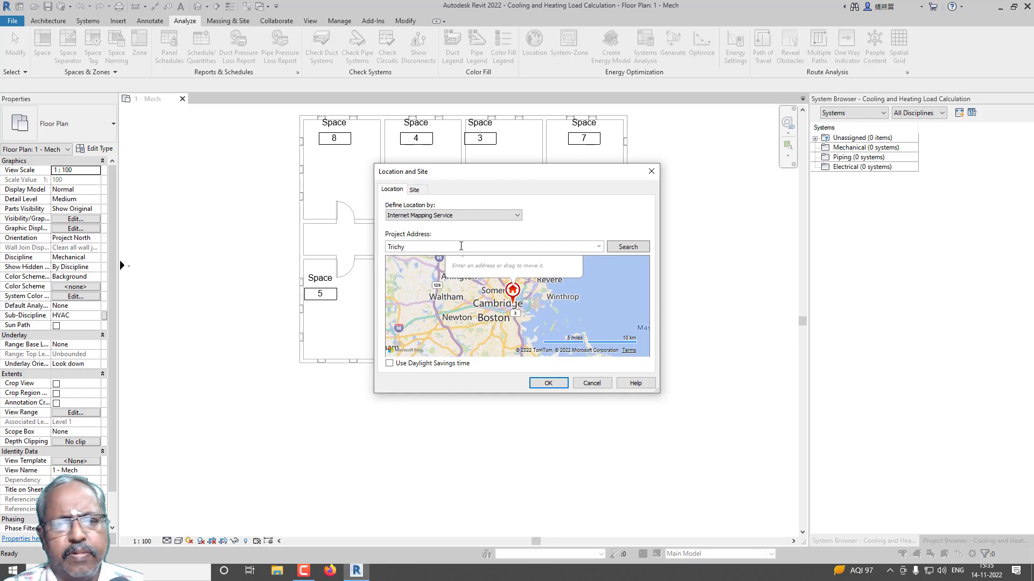
key("Return")
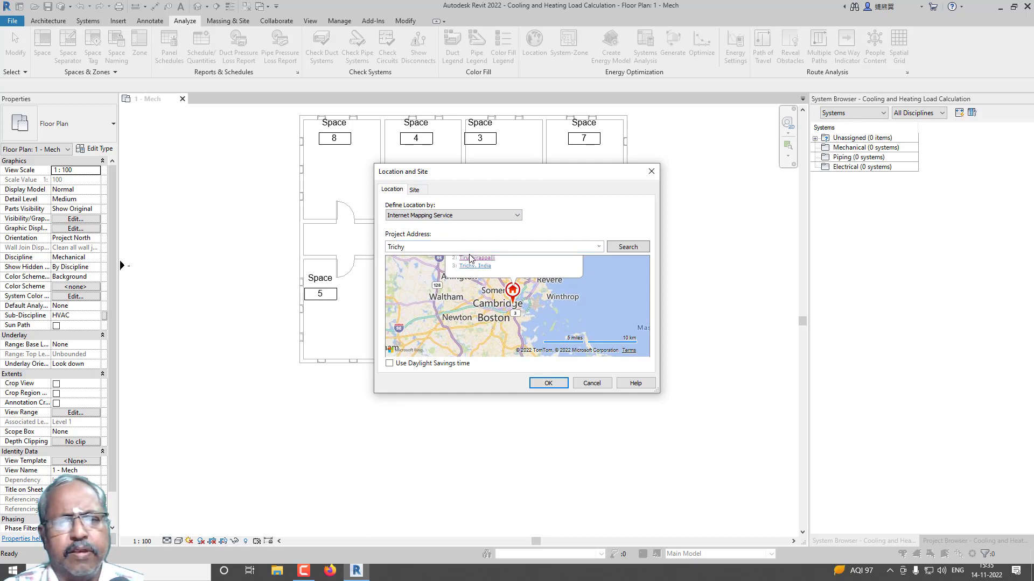
left_click(470, 258)
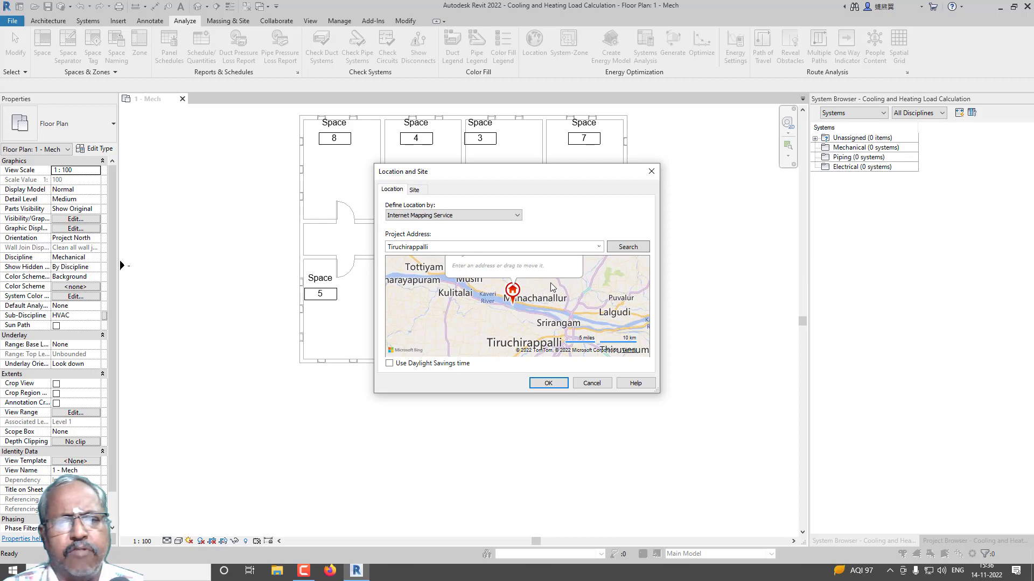
left_click(548, 383)
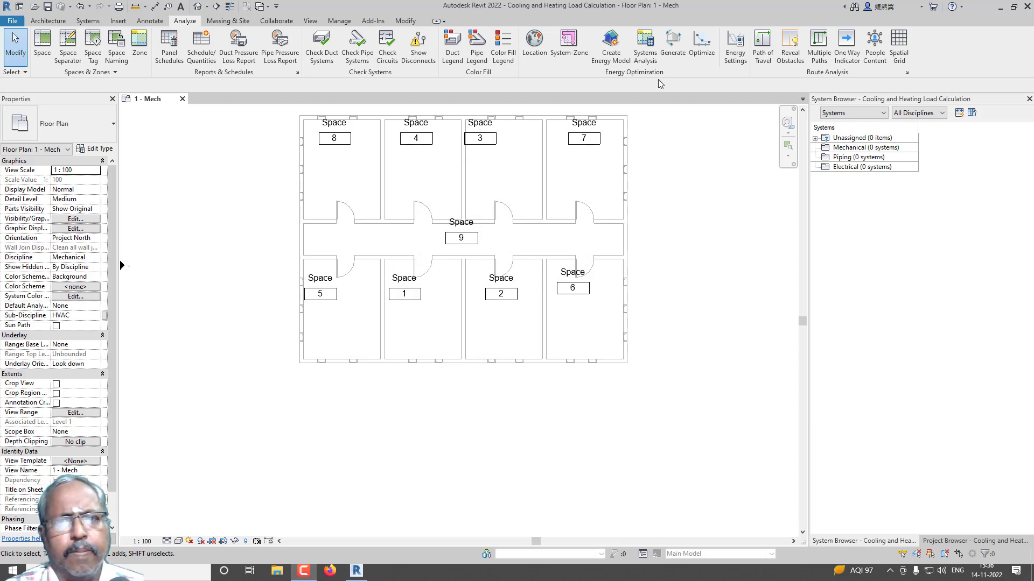
- Start the sketch of a new system-zone in the floor plan
left_click(581, 47)
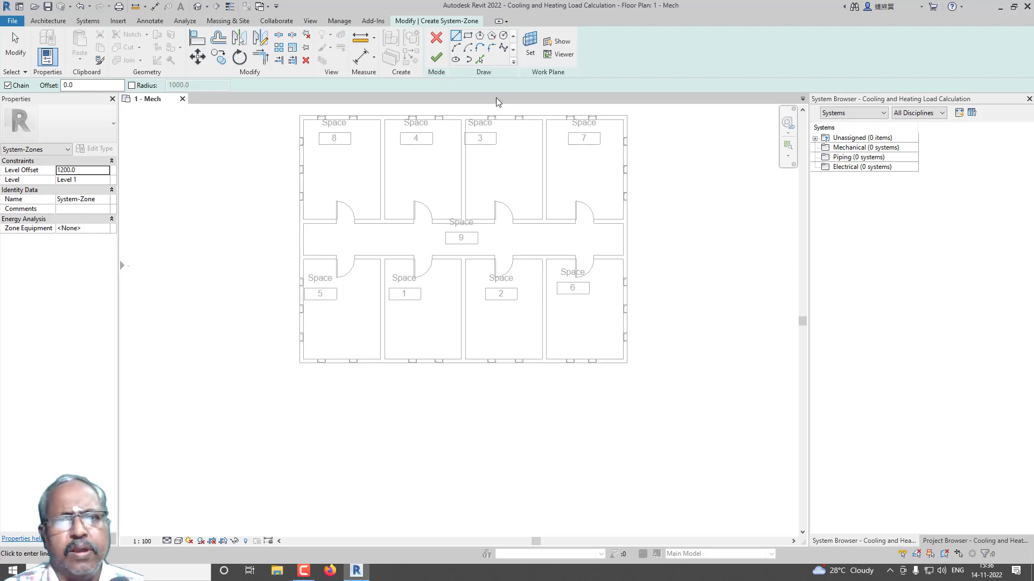
left_click(426, 273)
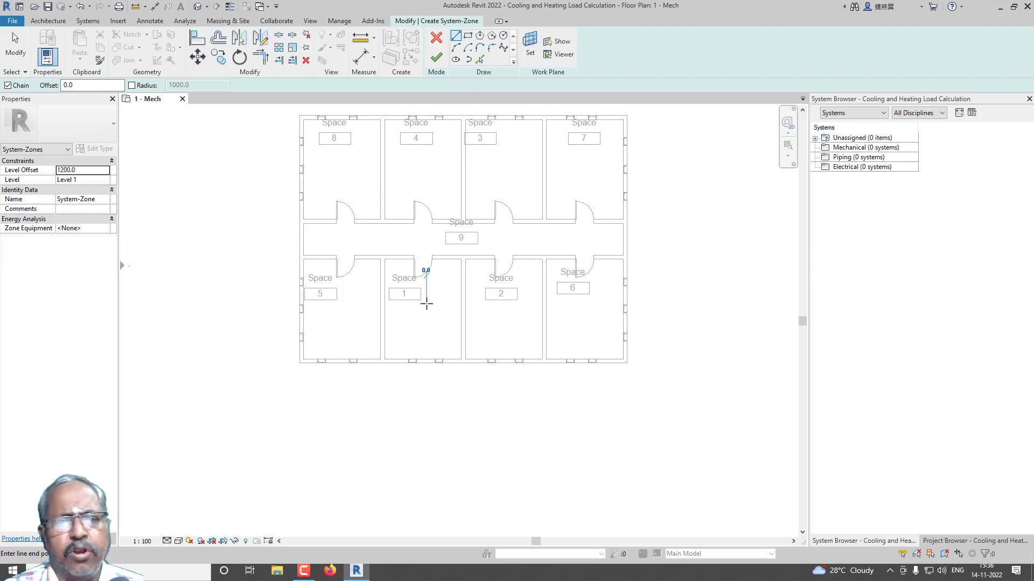
left_click(502, 304)
left_click(510, 182)
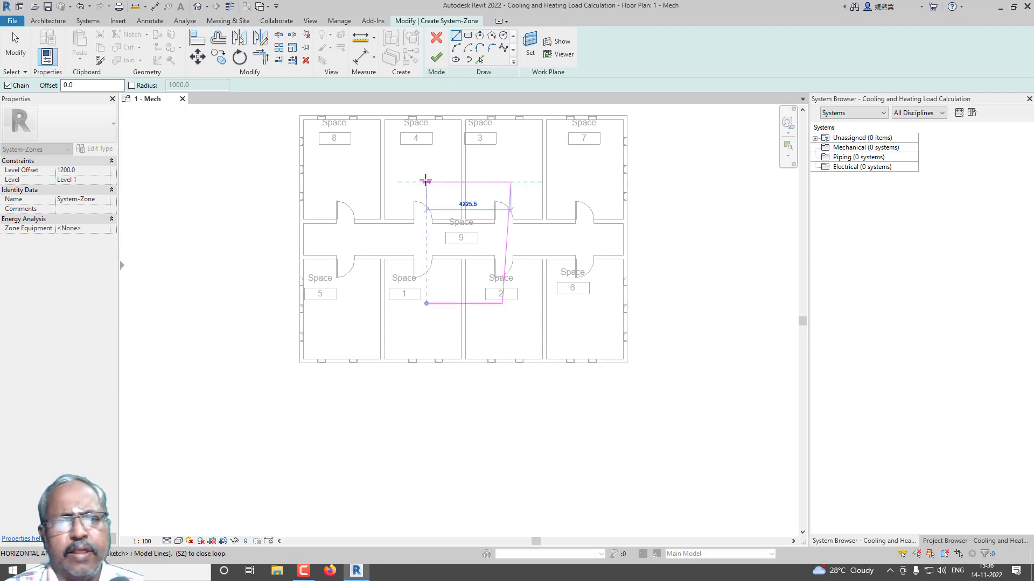
left_click(421, 182)
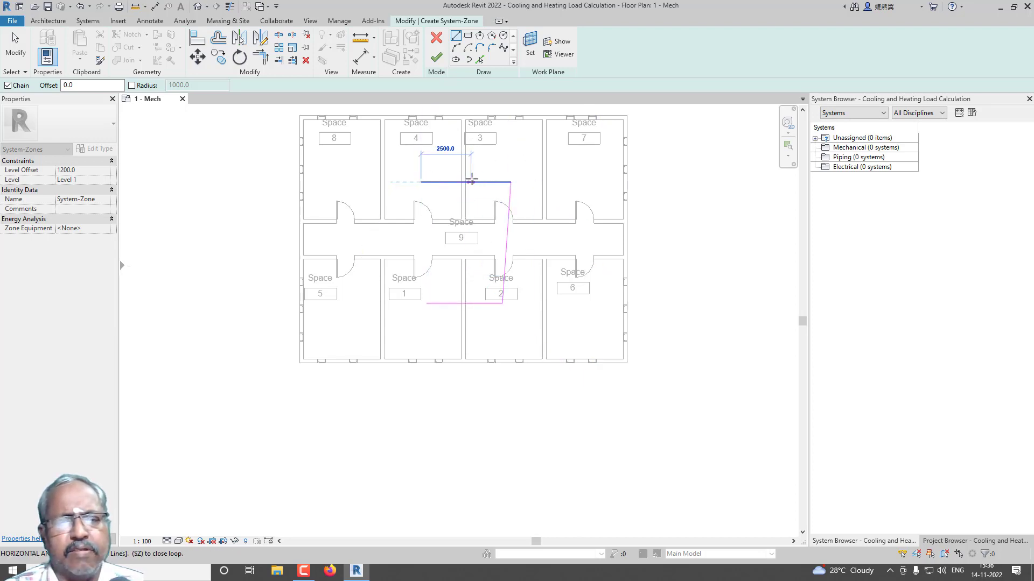
key("Escape")
key("Escape")
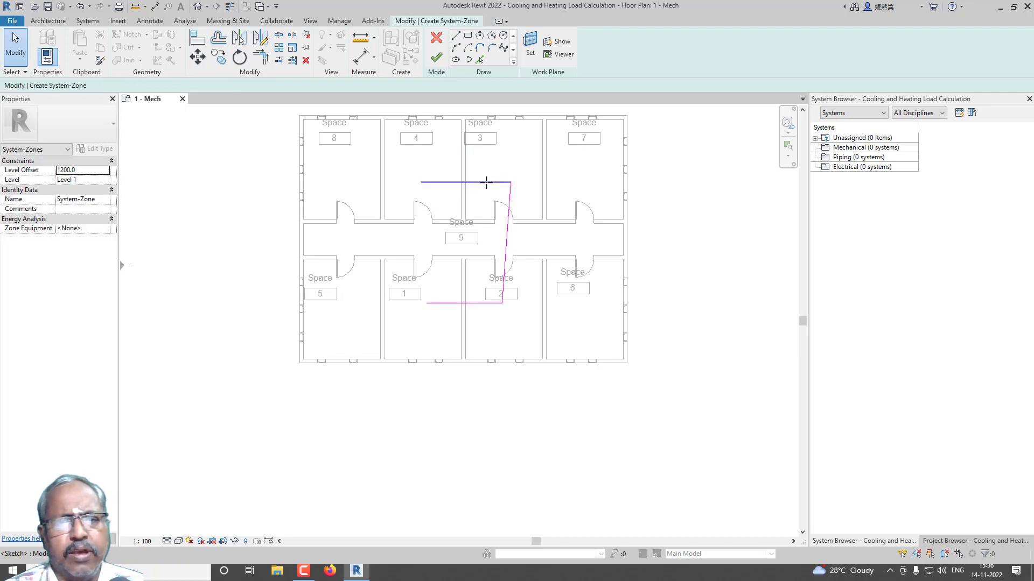
left_click(486, 183)
key("Delete")
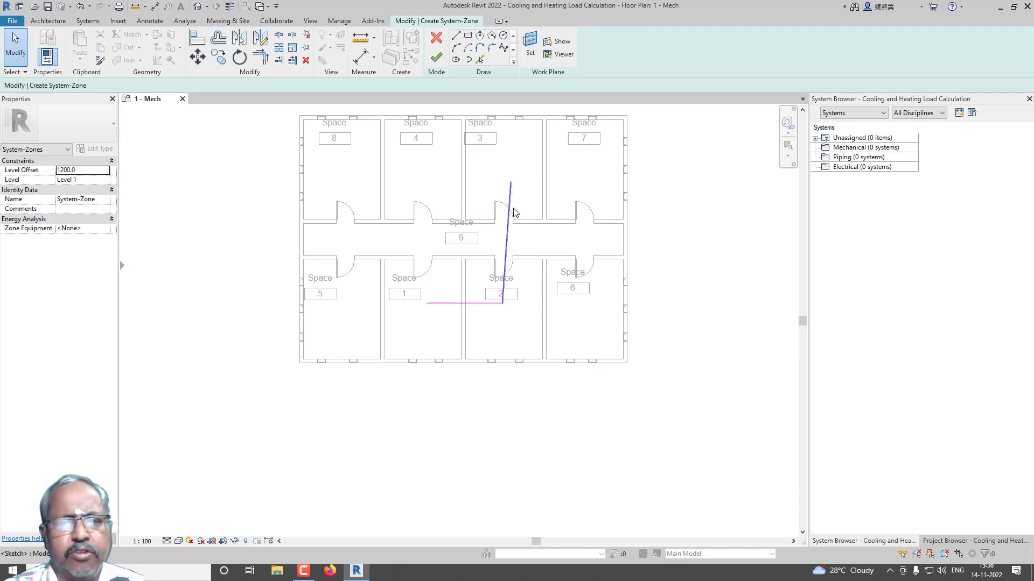
left_click(511, 212)
key("Delete")
left_click(488, 303)
key("Delete")
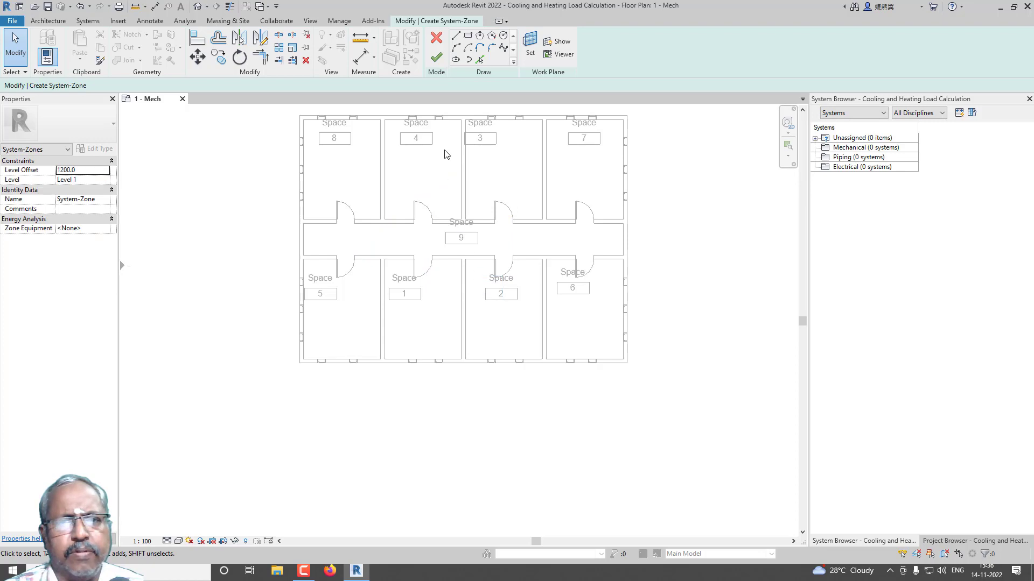
- Create a system-zone named Zone1 from a single 45° line about 2400 mm long inside space 1
left_click(455, 36)
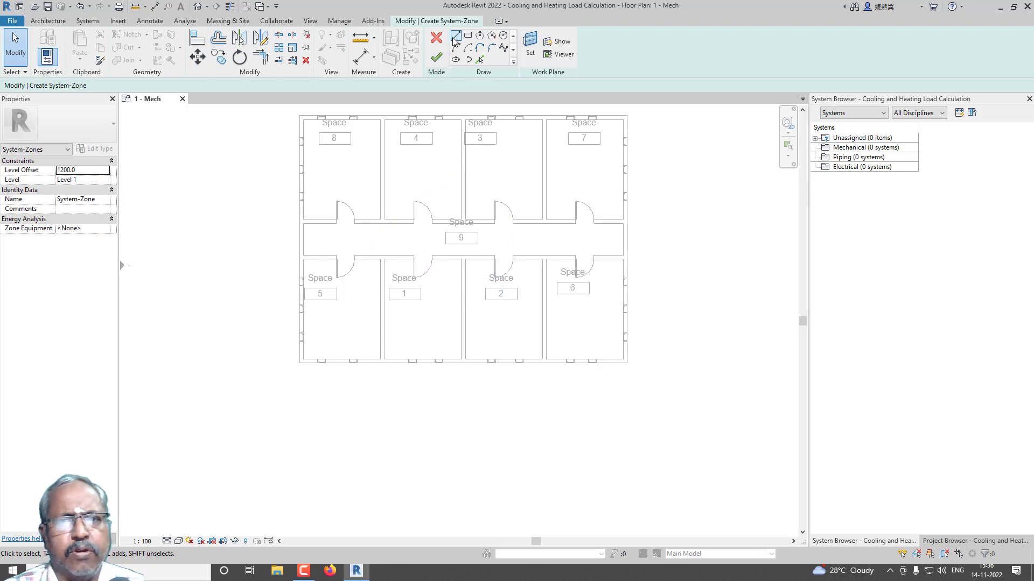
left_click(409, 295)
left_click(410, 325)
left_click(443, 292)
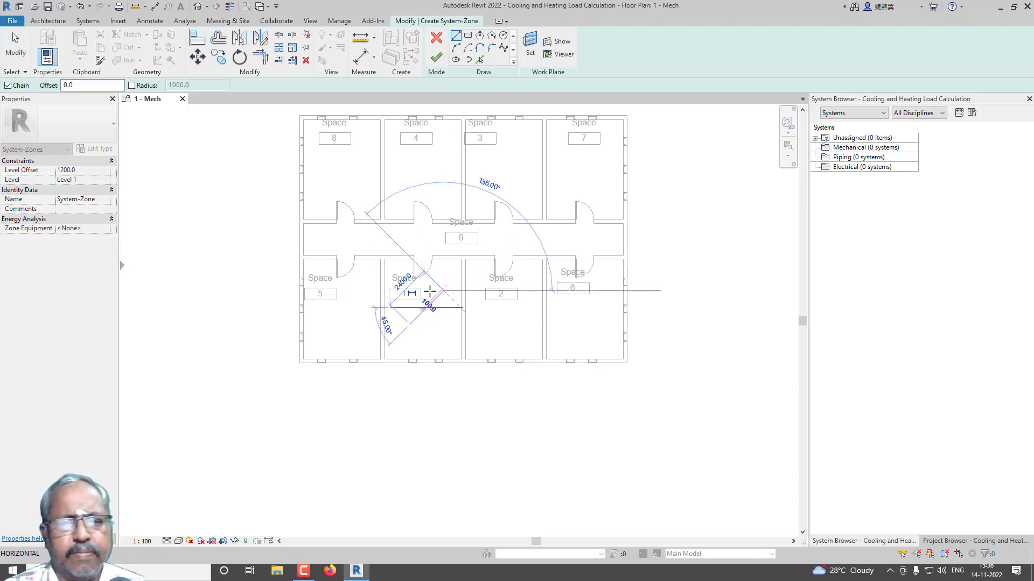
key("Escape")
key("Escape")
left_click(102, 200)
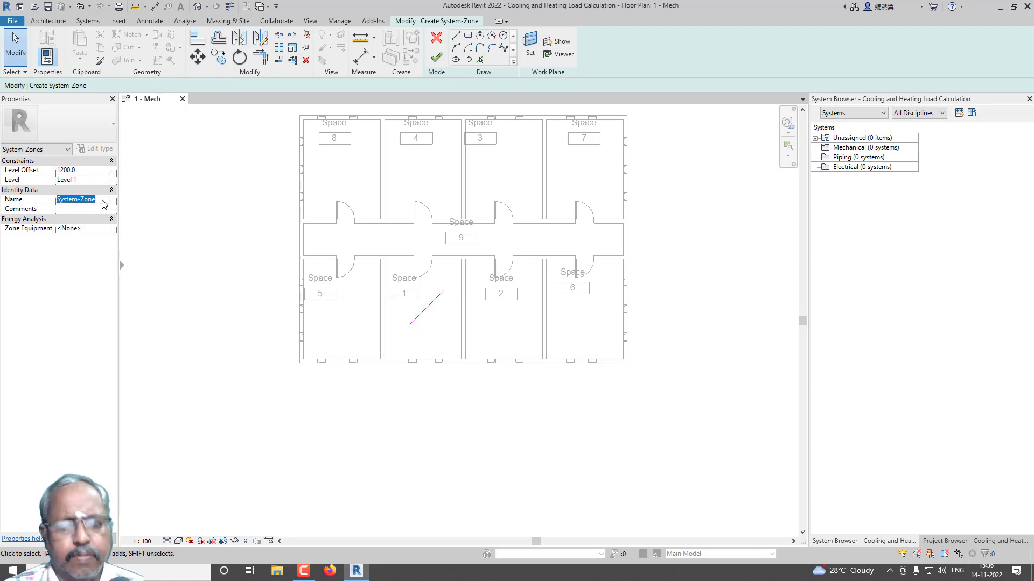
type("Zone")
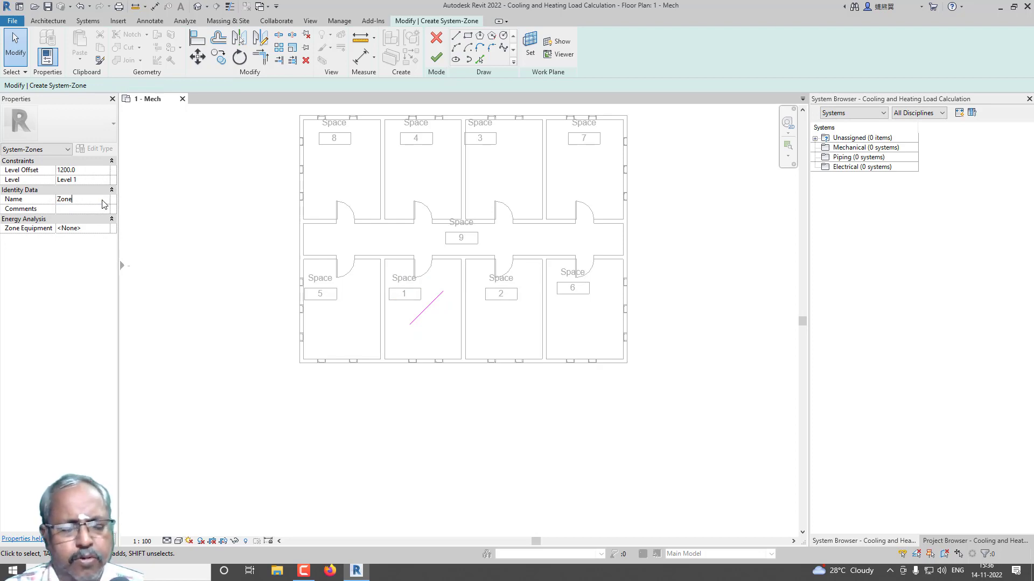
type("1")
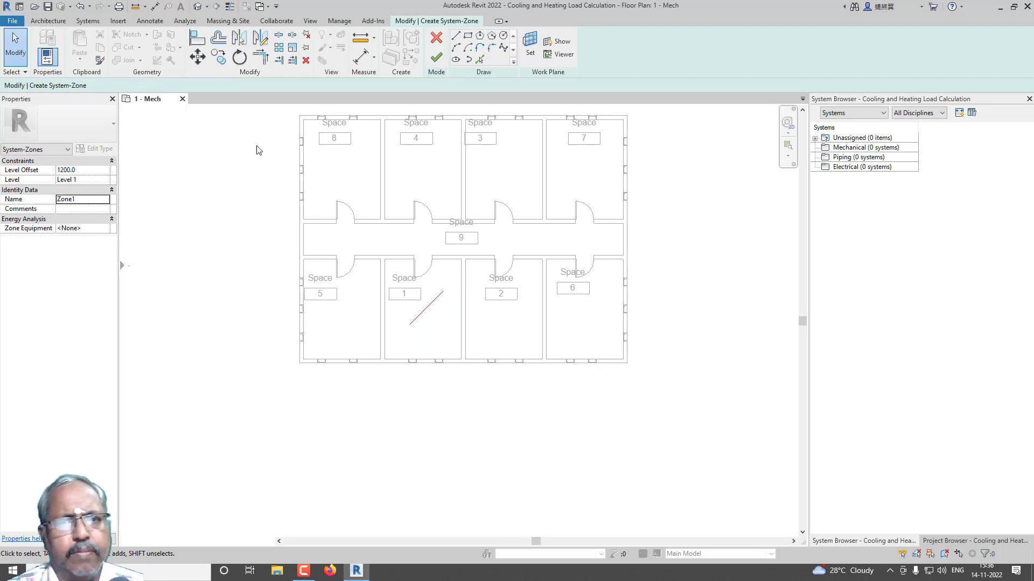
left_click(443, 61)
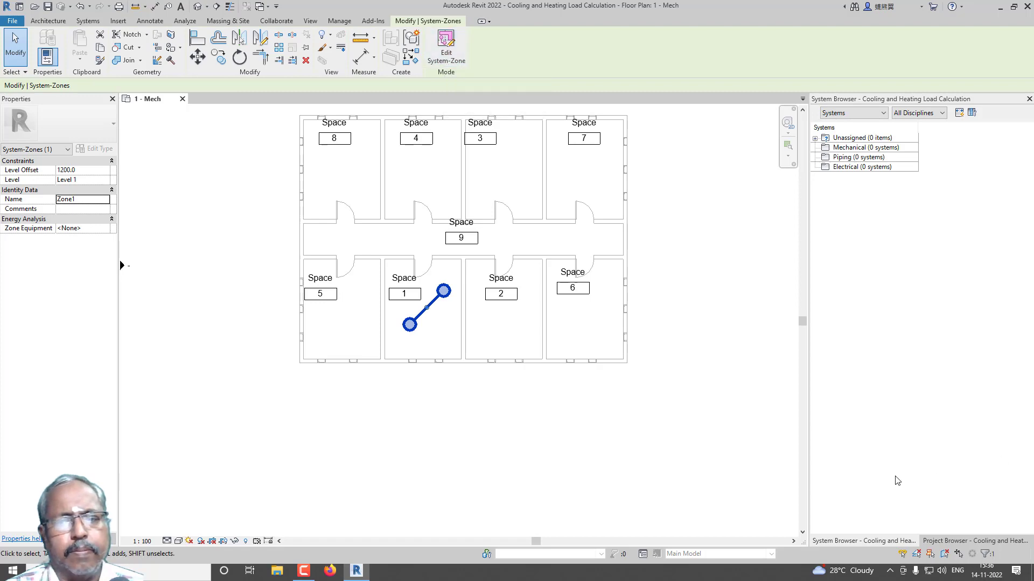
left_click(15, 48)
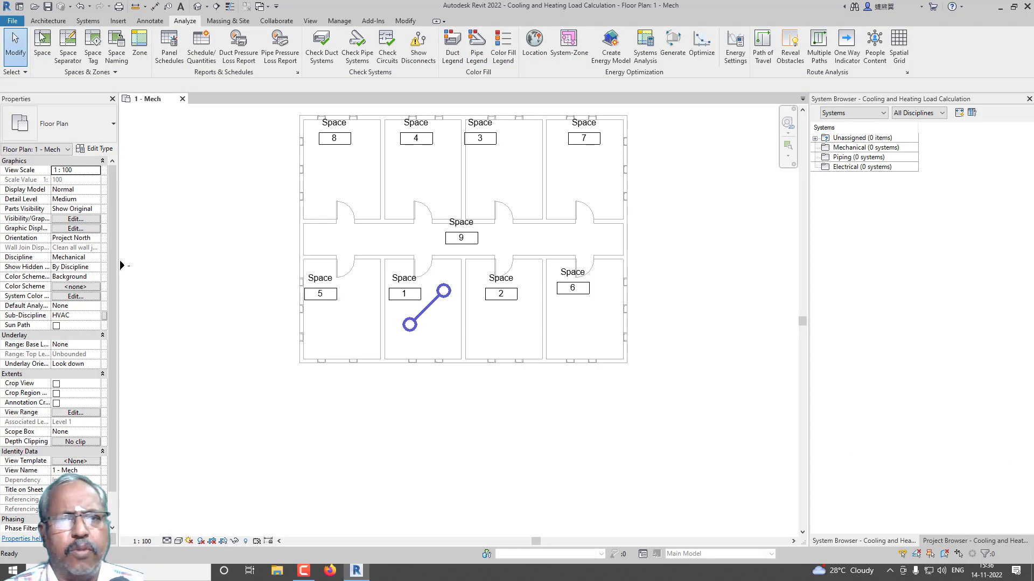
- Create a system-zone named Zone2 from a single 45° line about 2000 mm long inside space 2
left_click(569, 43)
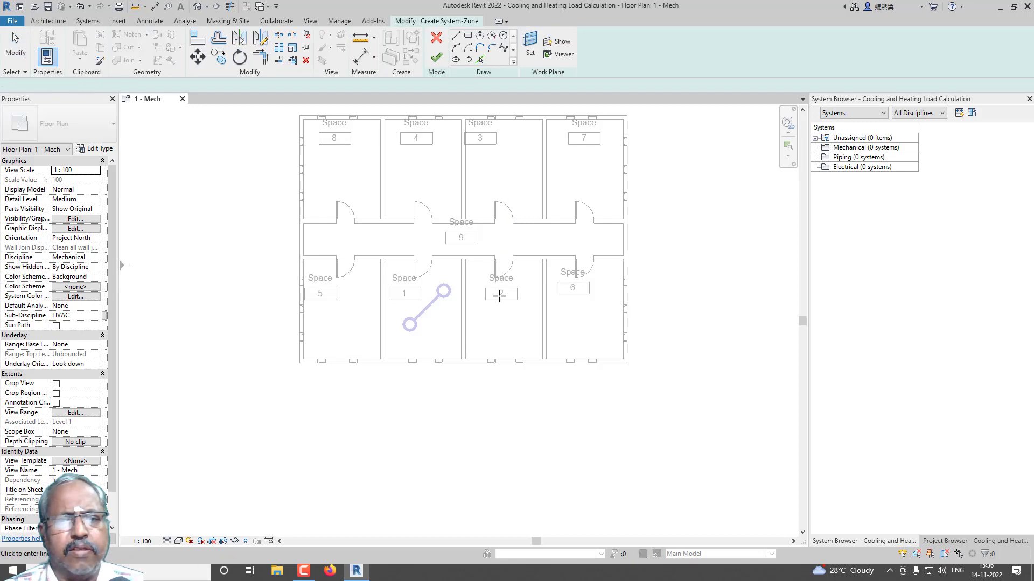
left_click(492, 321)
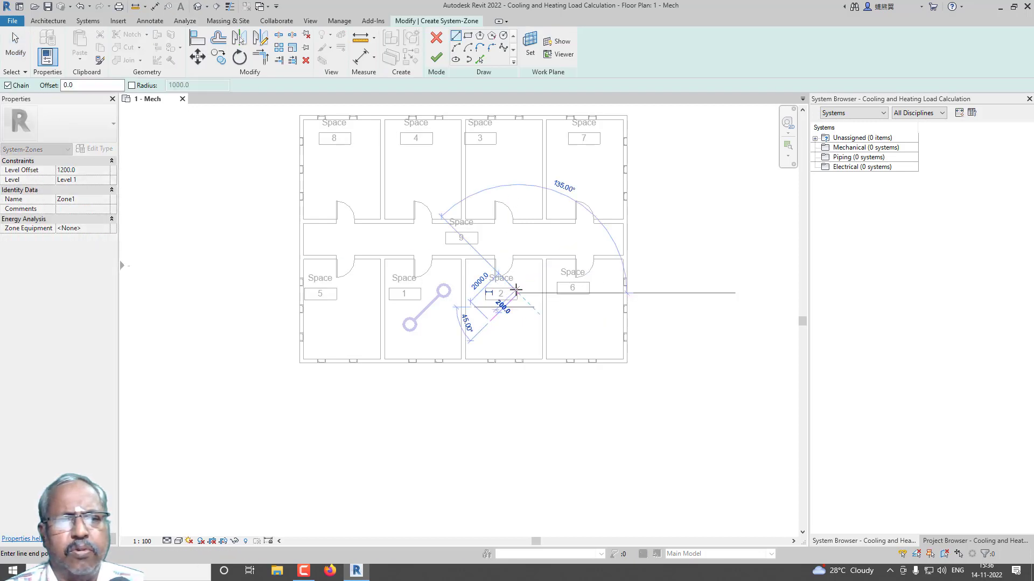
left_click(81, 199)
left_click(91, 199)
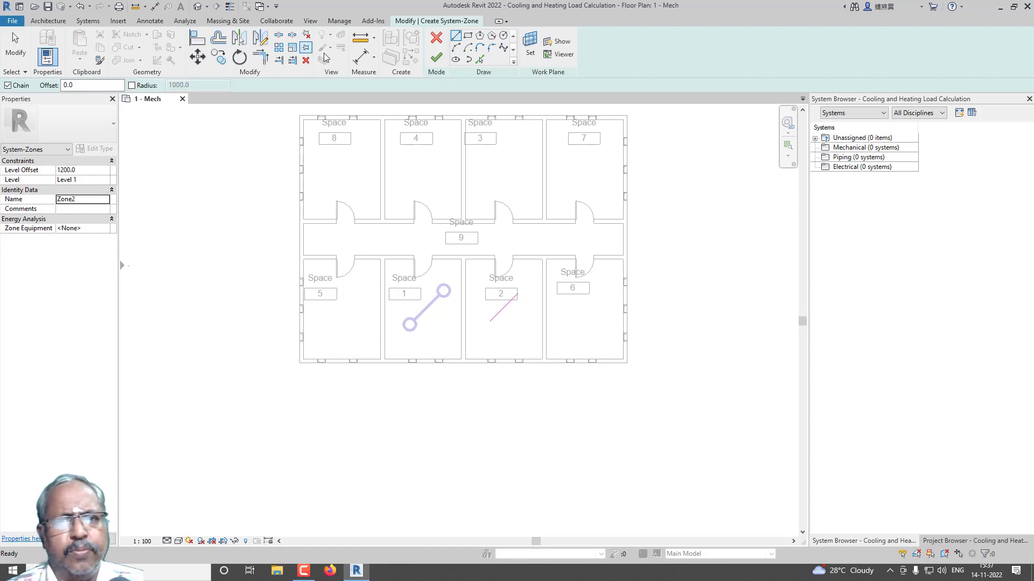
left_click(436, 58)
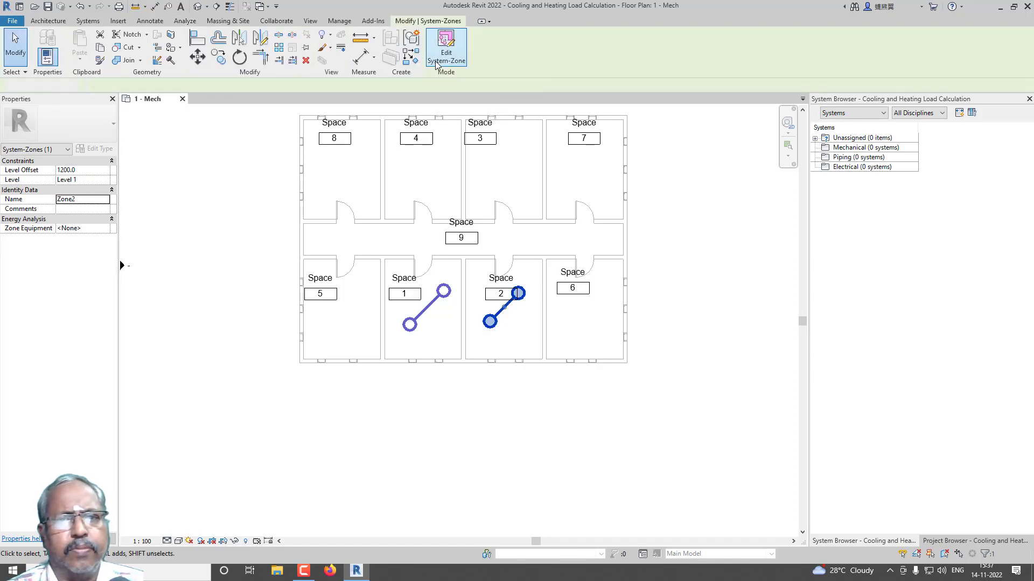
key("Escape")
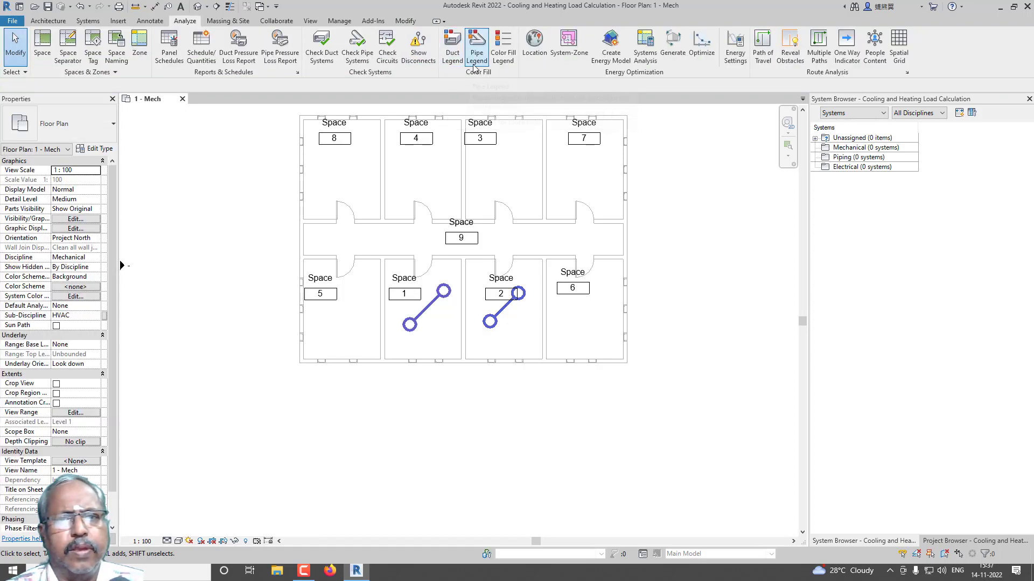
- Create a system-zone named Zone3 from a single 45° line about 2300 mm long inside space 3
left_click(568, 46)
left_click(482, 180)
left_click(513, 149)
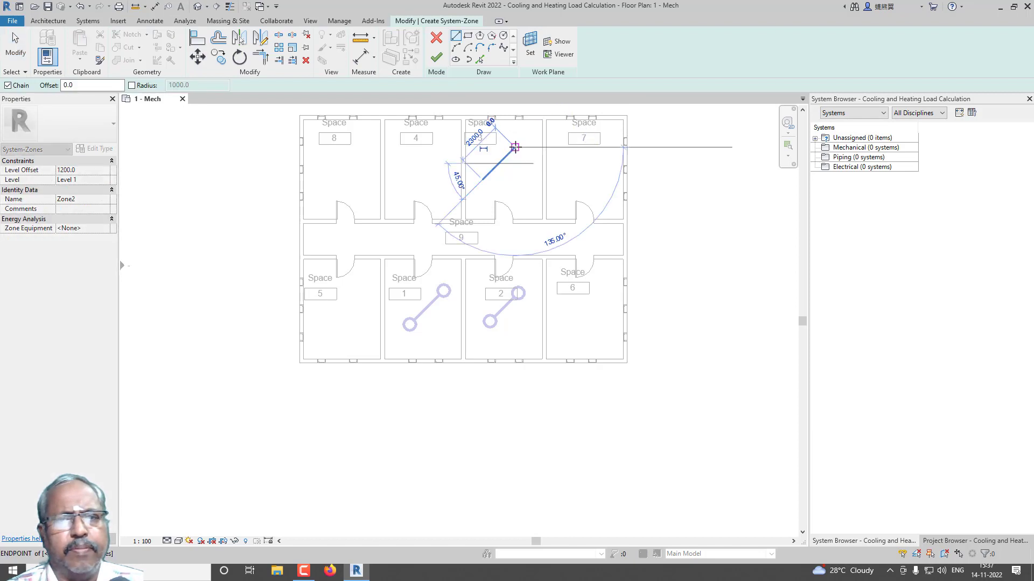
left_click(96, 200)
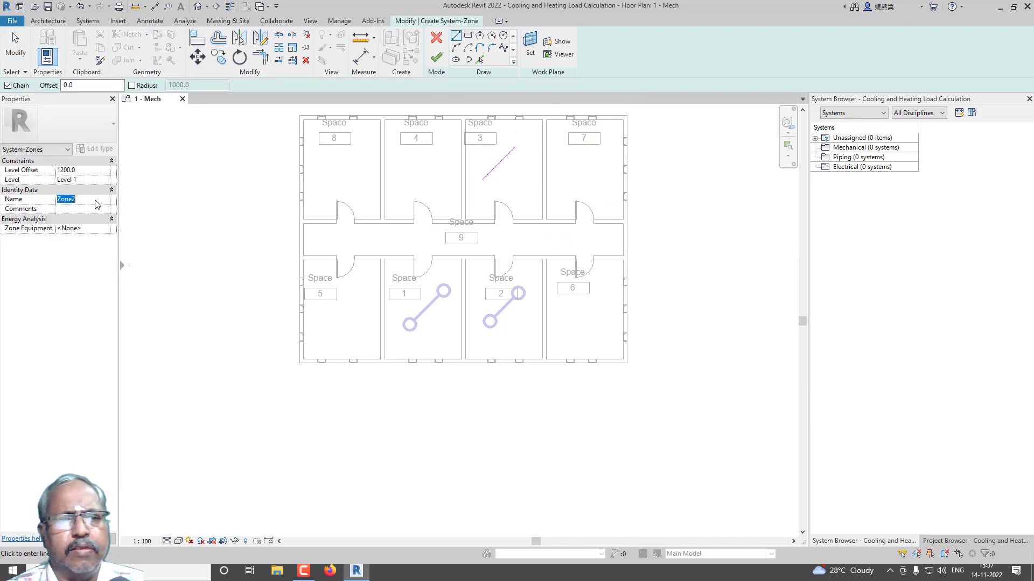
left_click(96, 199)
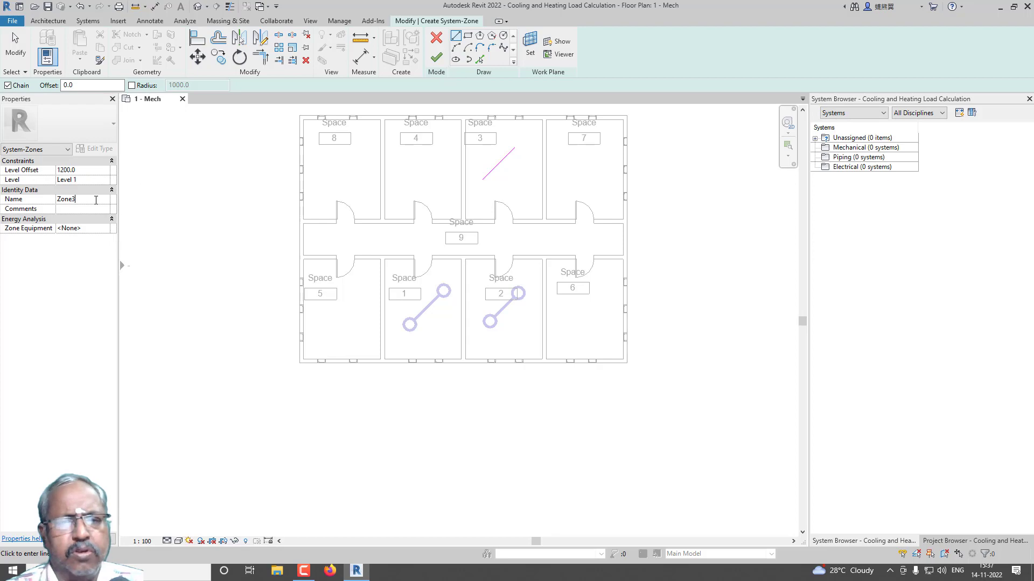
left_click(434, 56)
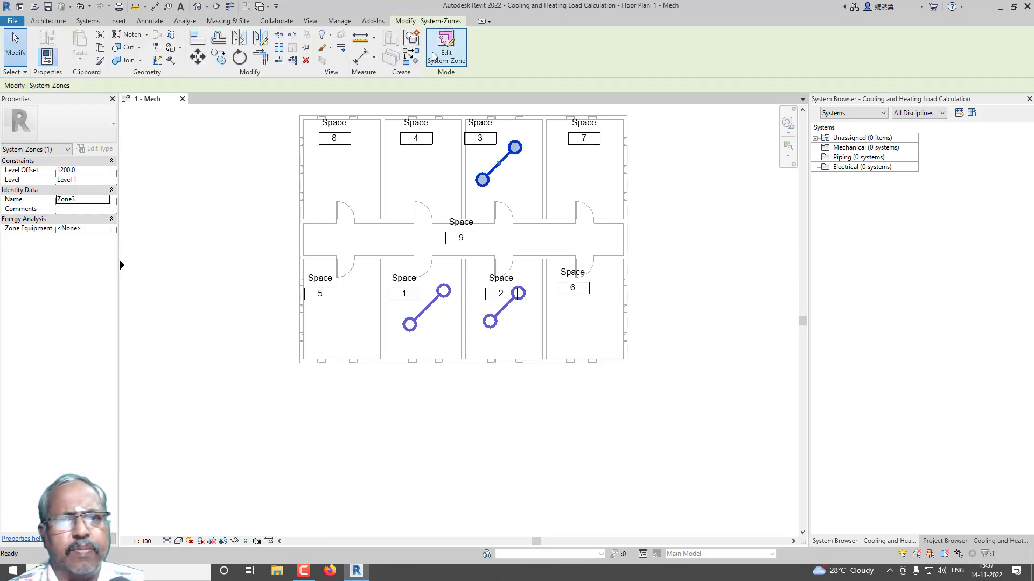
key("Escape")
- Create a system-zone named Zone4 from a single diagonal line inside space 4
left_click(568, 48)
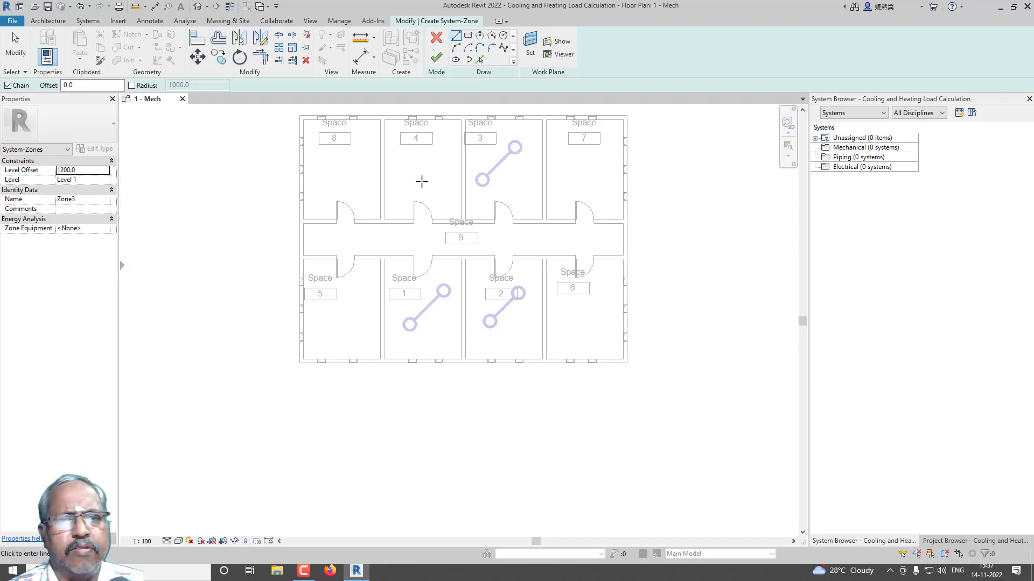
left_click(417, 176)
left_click(448, 151)
key("Escape")
key("Escape")
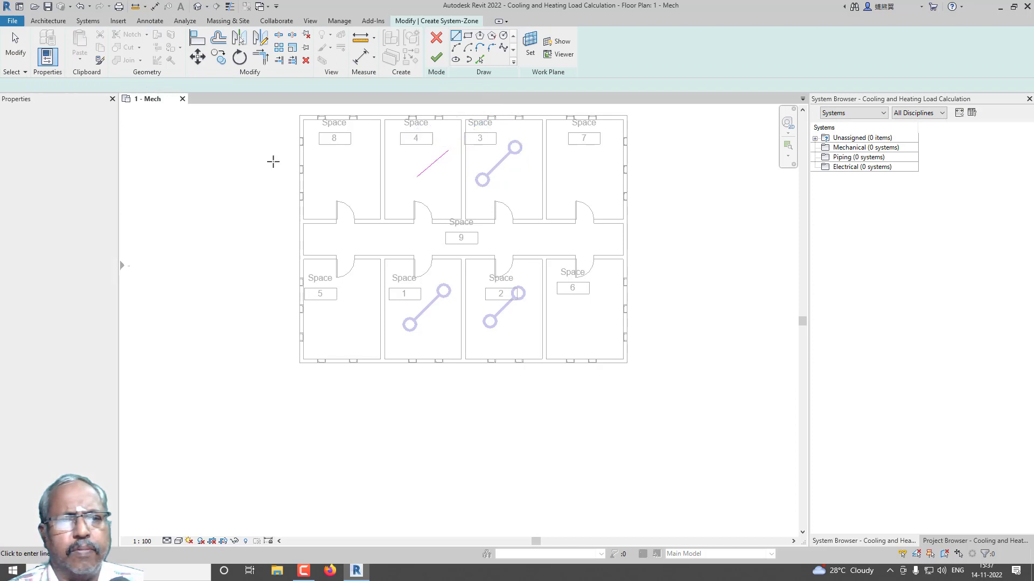
key("Escape")
left_click(90, 199)
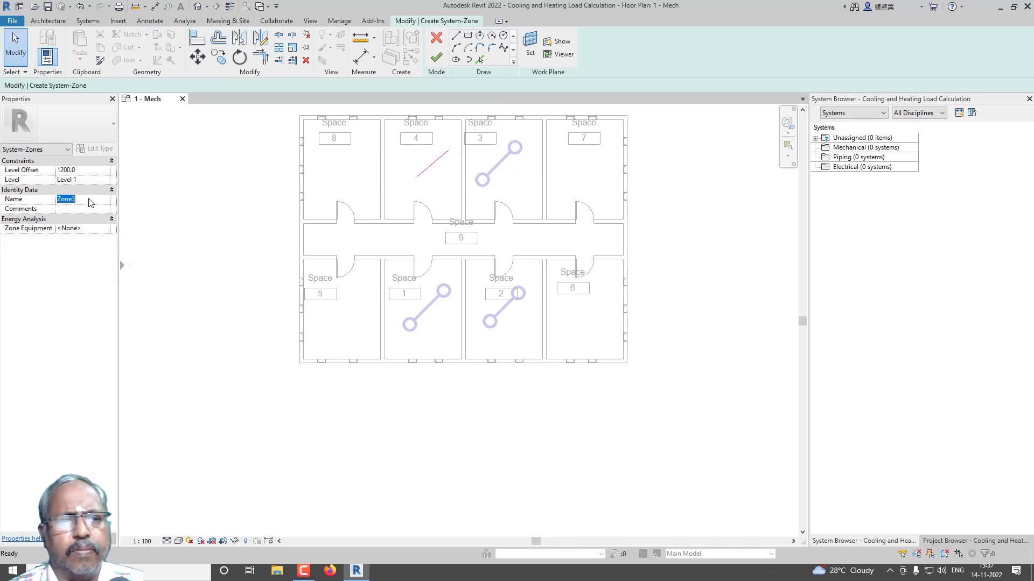
key("Return")
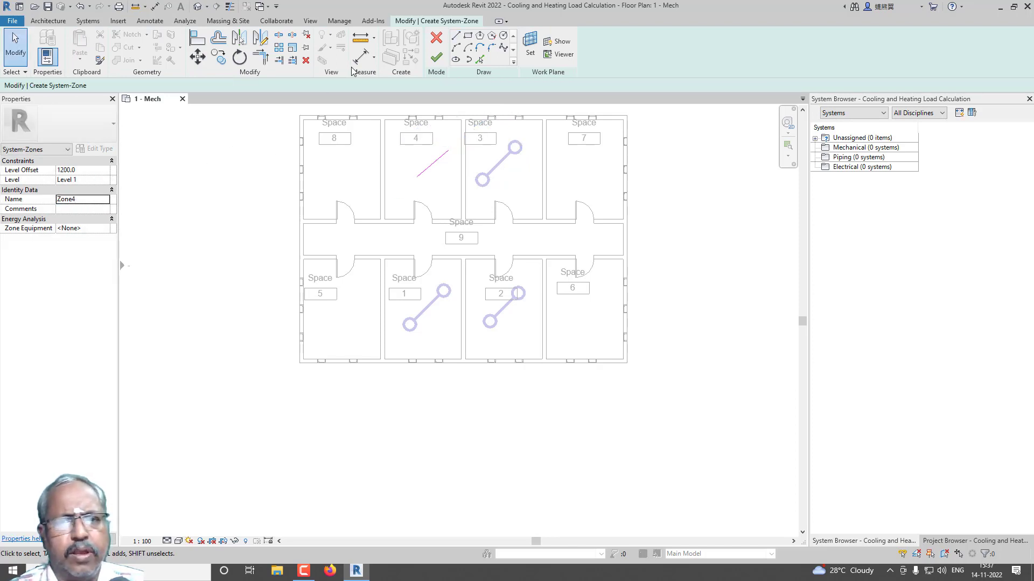
left_click(436, 57)
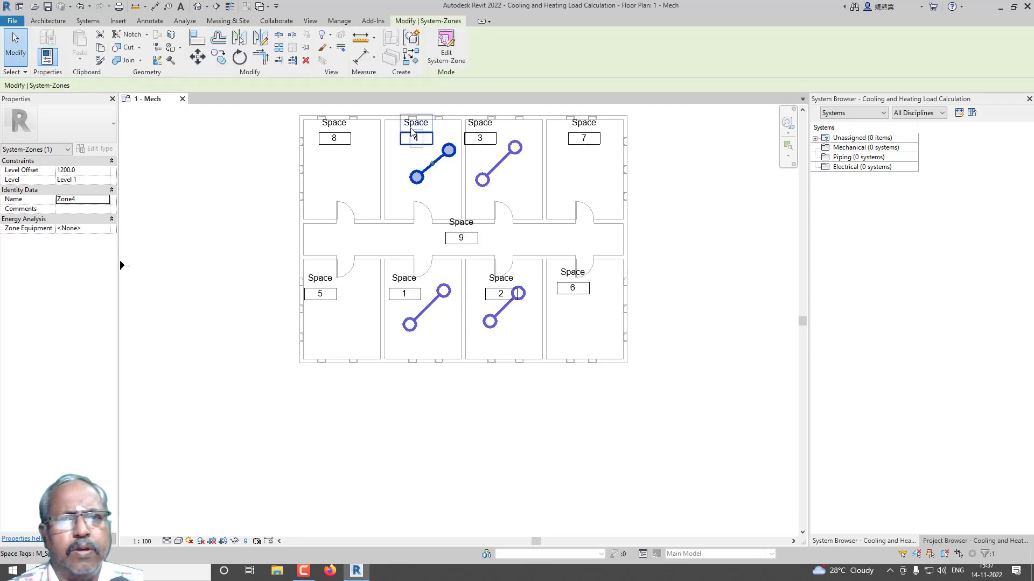
left_click(669, 206)
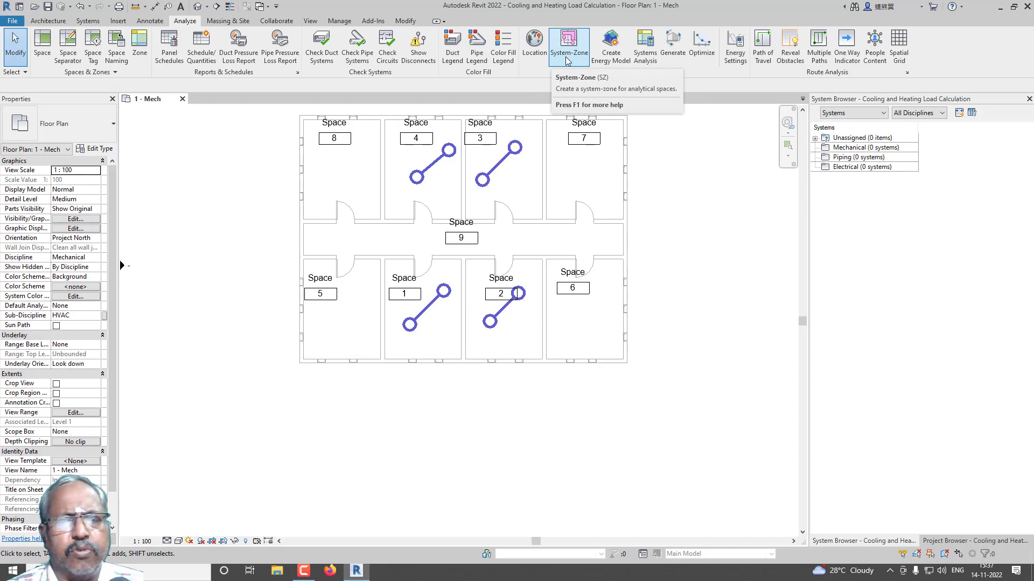
- Check the zone equipment choices available for the system-zone in space 3, leaving its value as it is
left_click(501, 171)
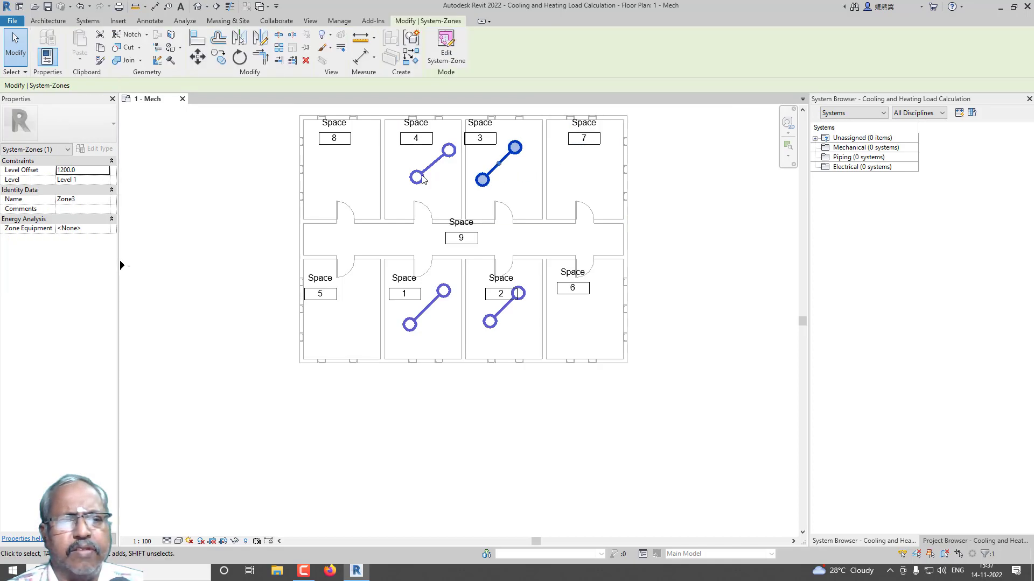
left_click(103, 230)
left_click(105, 228)
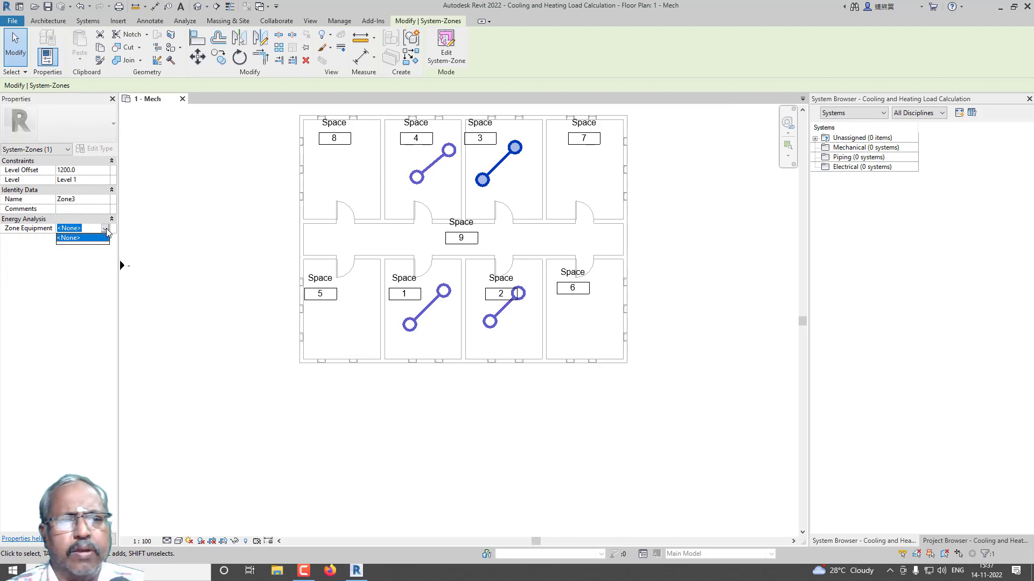
left_click(183, 227)
left_click(232, 219)
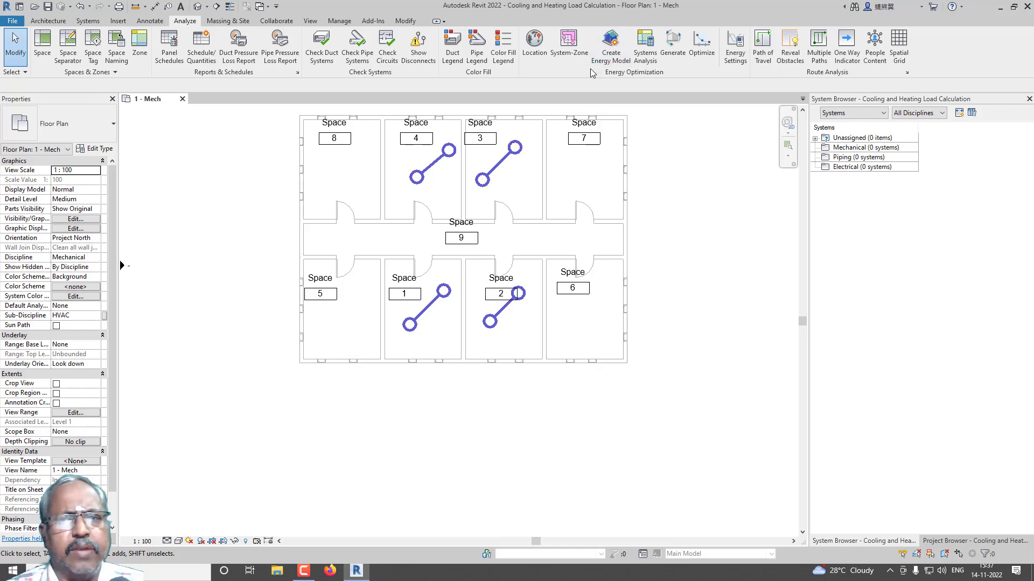
- Create the energy analytical model of the building and view its analytical spaces closer in 3D
left_click(615, 60)
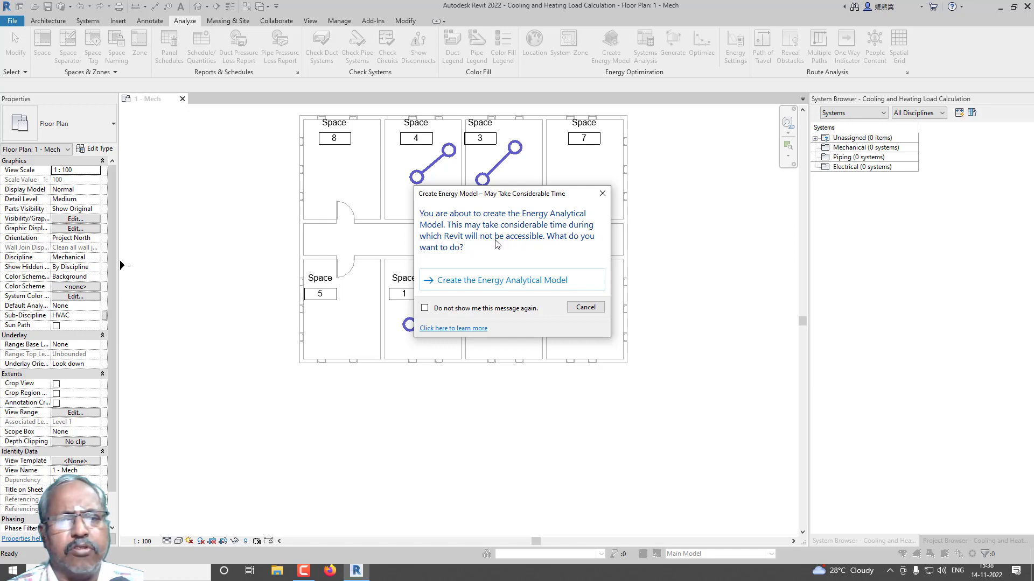
left_click(502, 280)
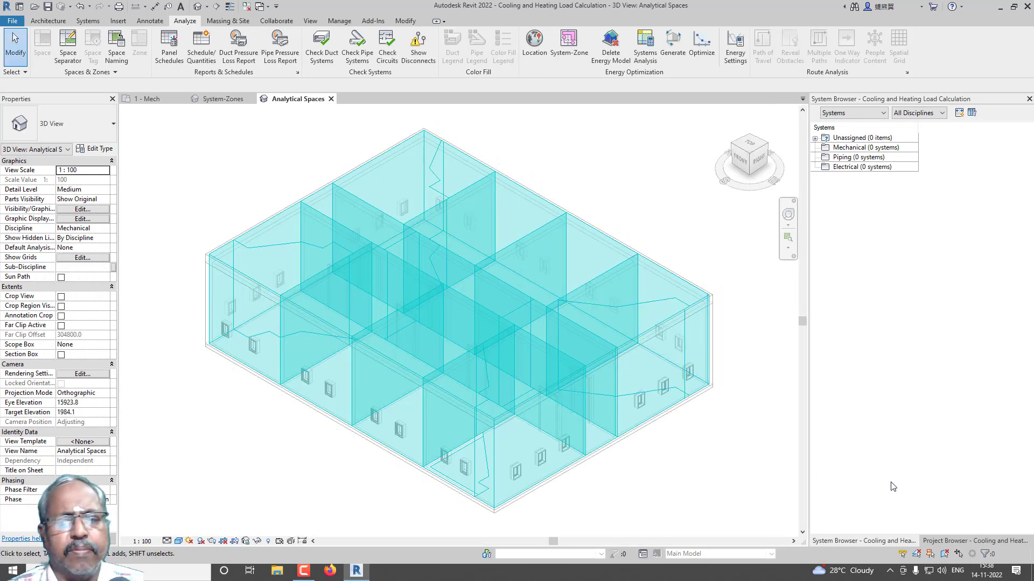
scroll(455, 372, "up", 3)
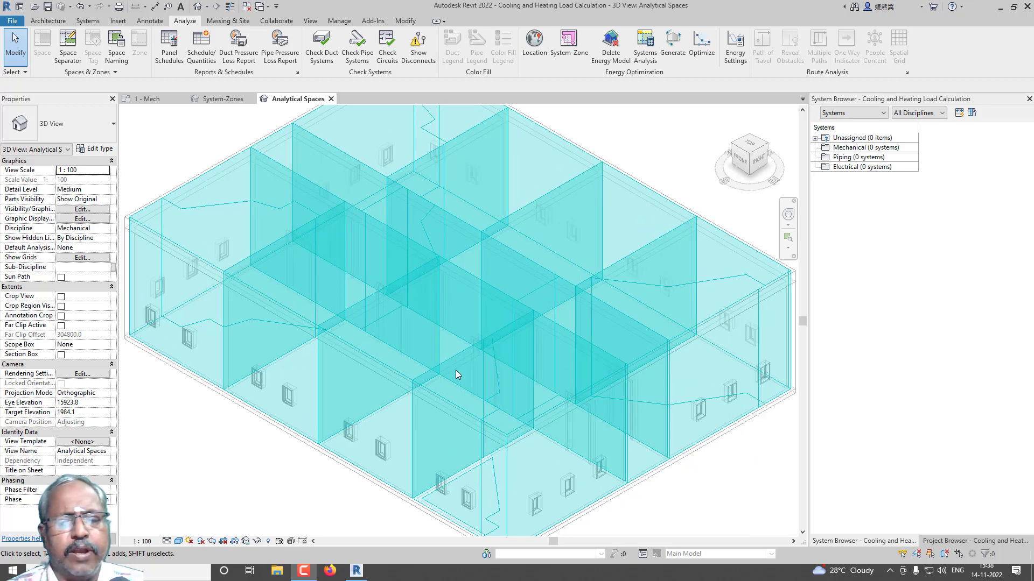
- Examine the analytical spaces of the whole building from above in the 3D view
scroll(427, 371, "down", 1)
scroll(429, 369, "down", 2)
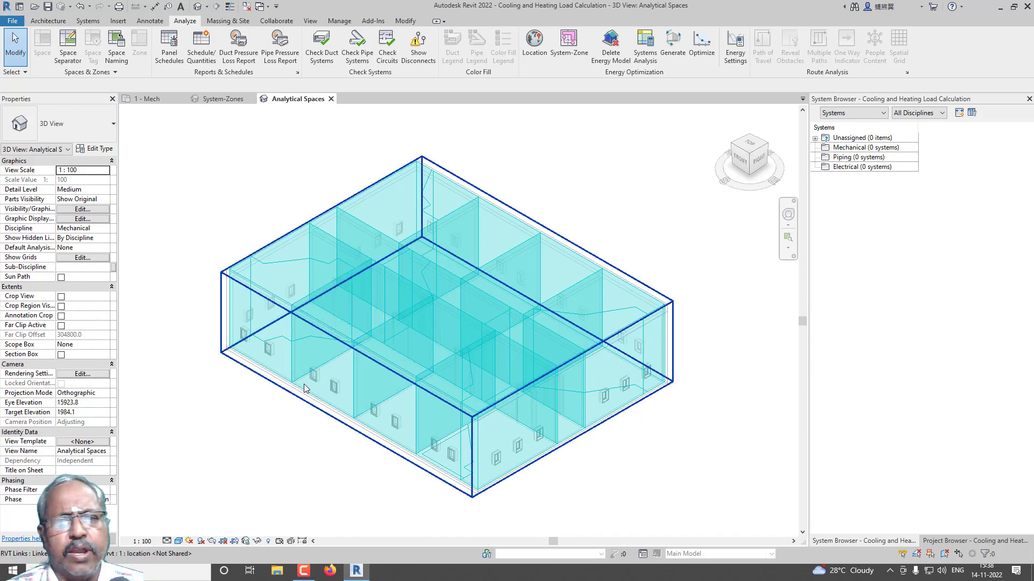
middle_click_drag(295, 397, 389, 478, "shift")
scroll(338, 419, "up", 1)
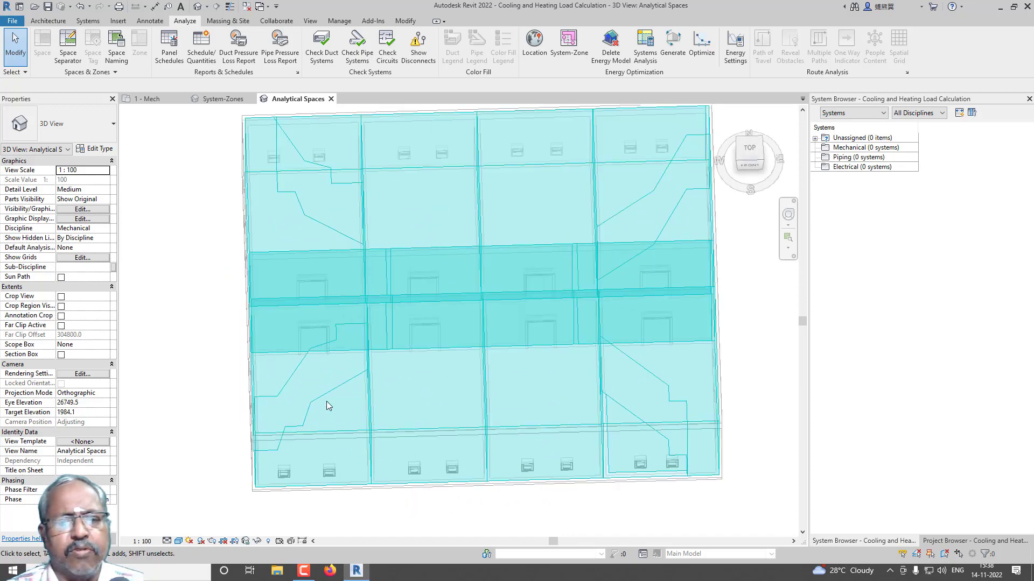
scroll(318, 388, "up", 1)
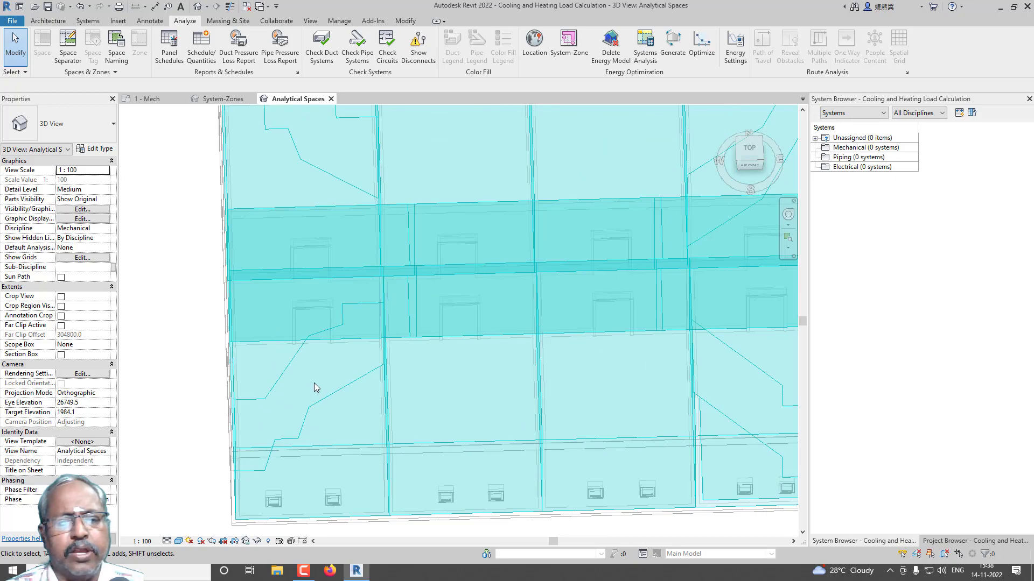
scroll(315, 387, "down", 3)
middle_click_drag(380, 379, 377, 445, "shift")
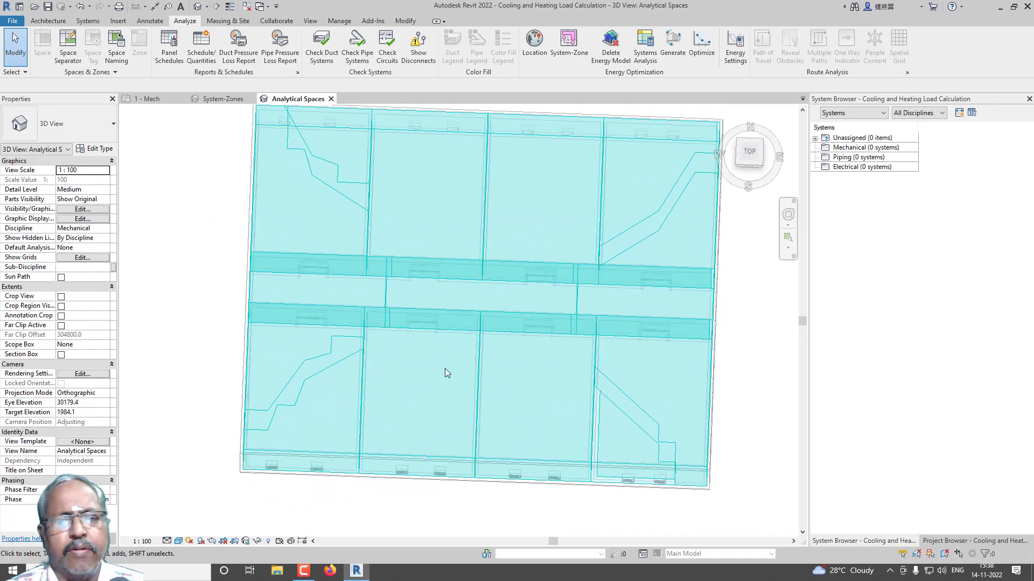
scroll(447, 367, "up", 1)
scroll(373, 338, "down", 2)
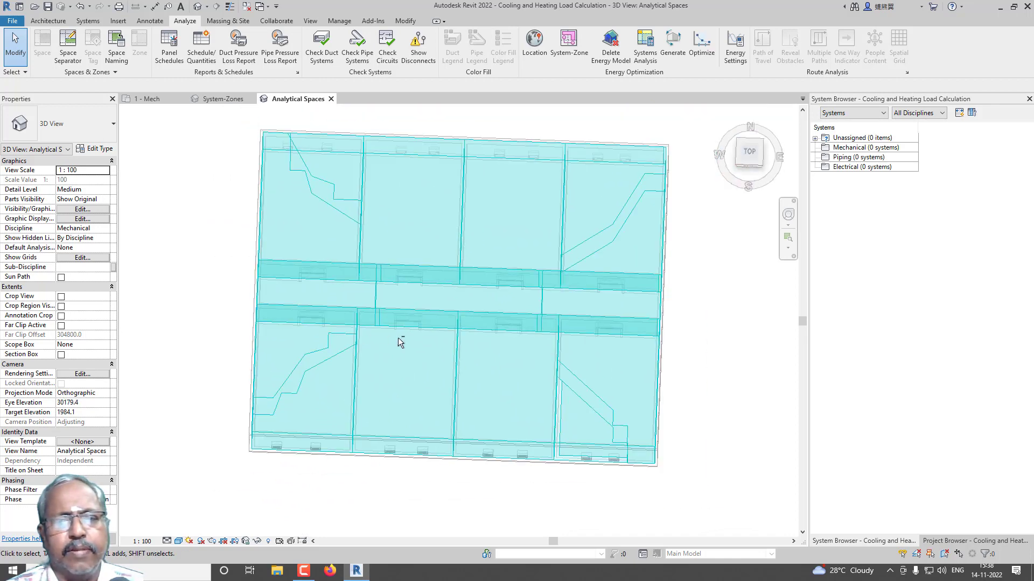
middle_click_drag(398, 338, 408, 334, "shift")
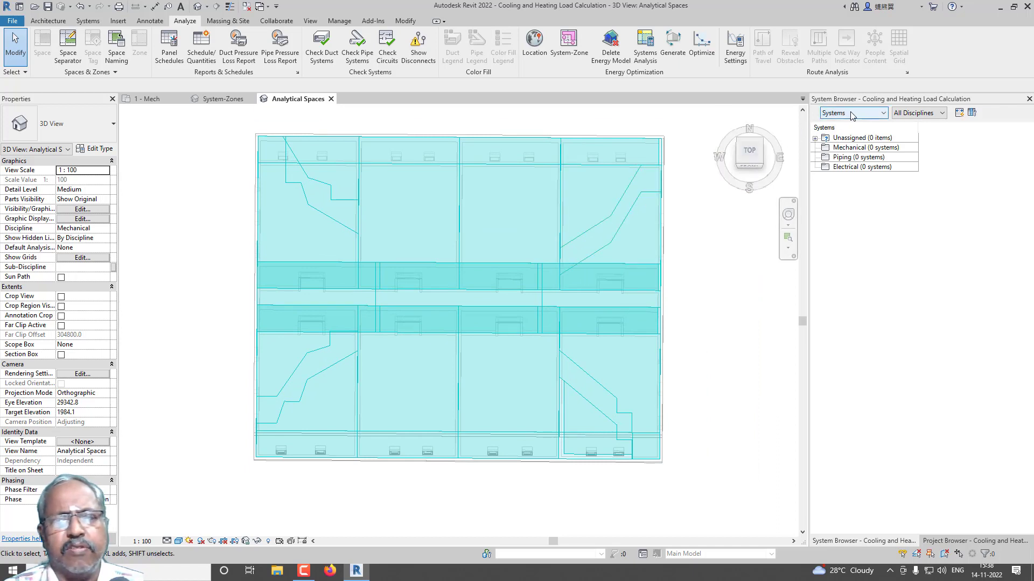
- Show the analytical systems in the System Browser and expand the unassigned zones
right_click(706, 233)
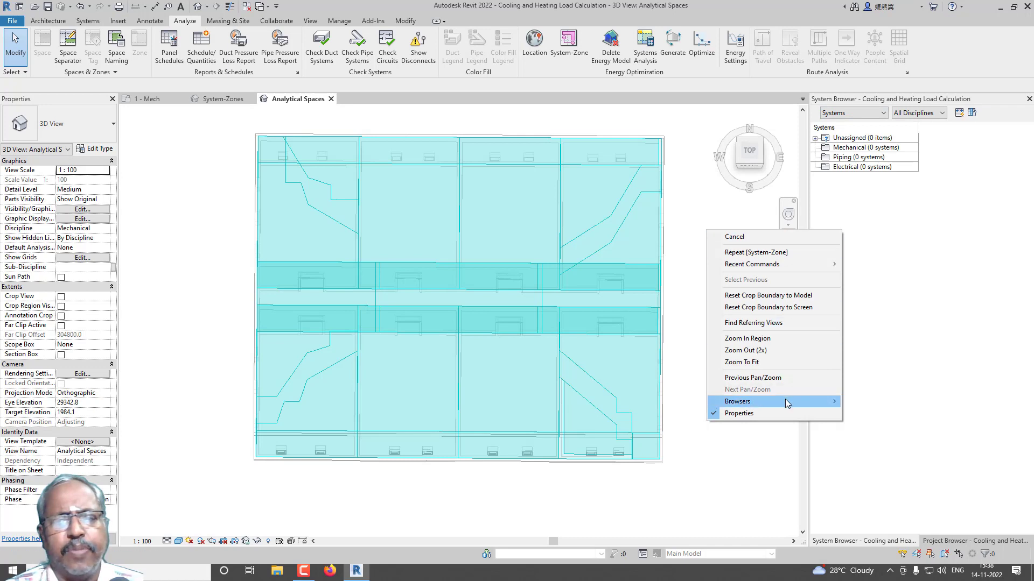
mouse_move(785, 400)
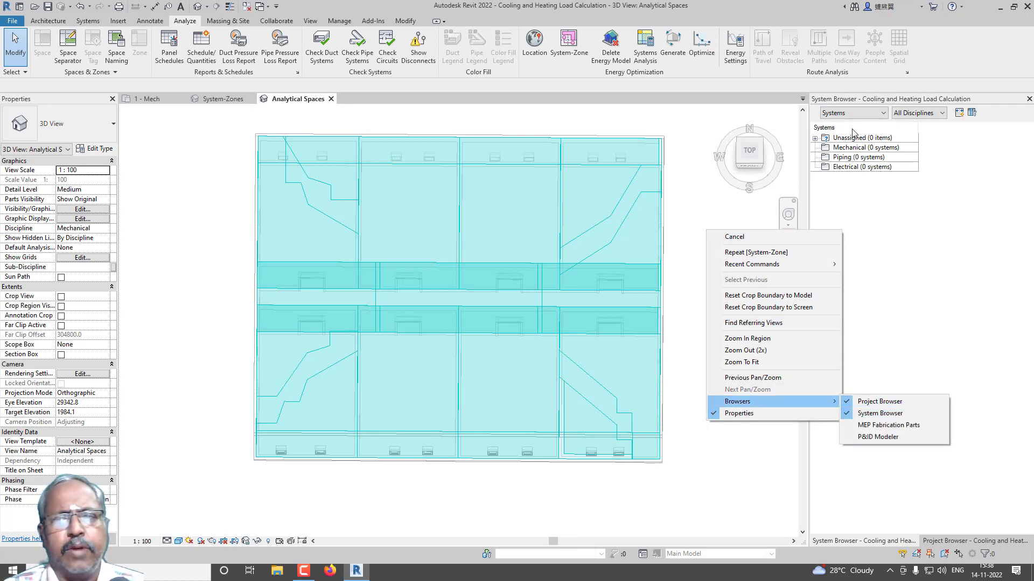
left_click(860, 115)
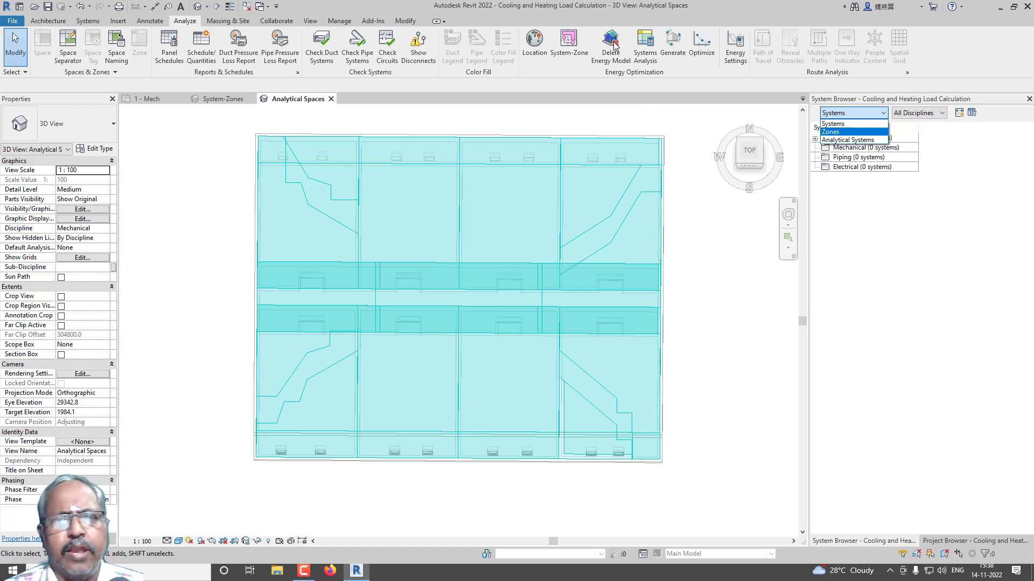
left_click(836, 143)
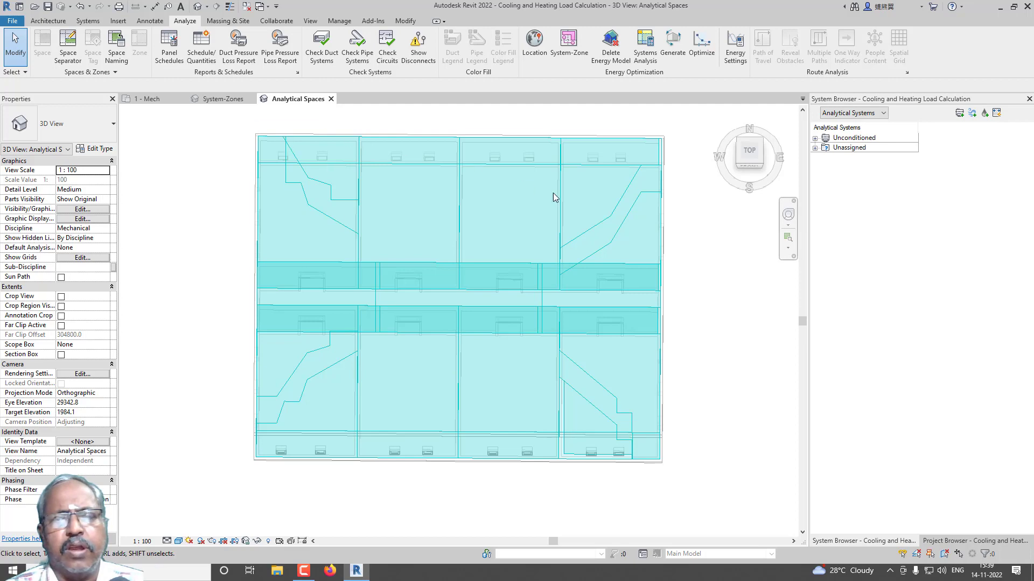
left_click(815, 148)
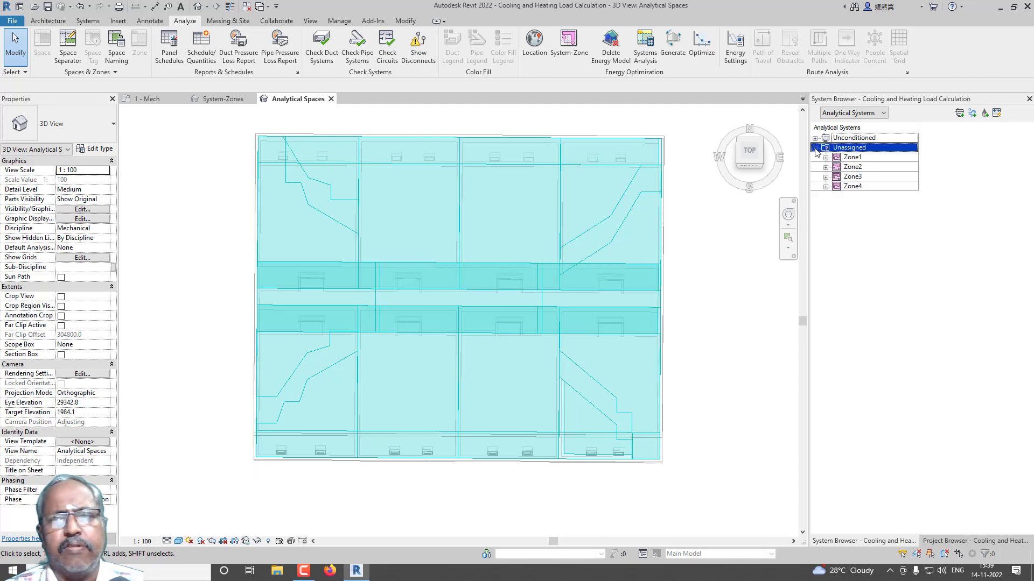
- Check the zone equipment choices available for Zone1, leaving its value as it is
left_click(854, 158)
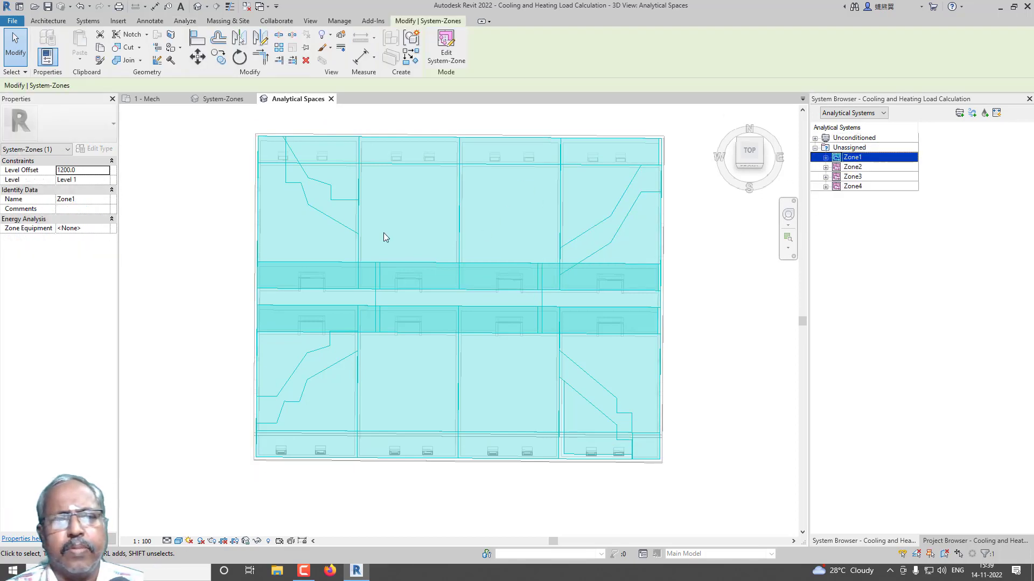
left_click(98, 230)
left_click(105, 229)
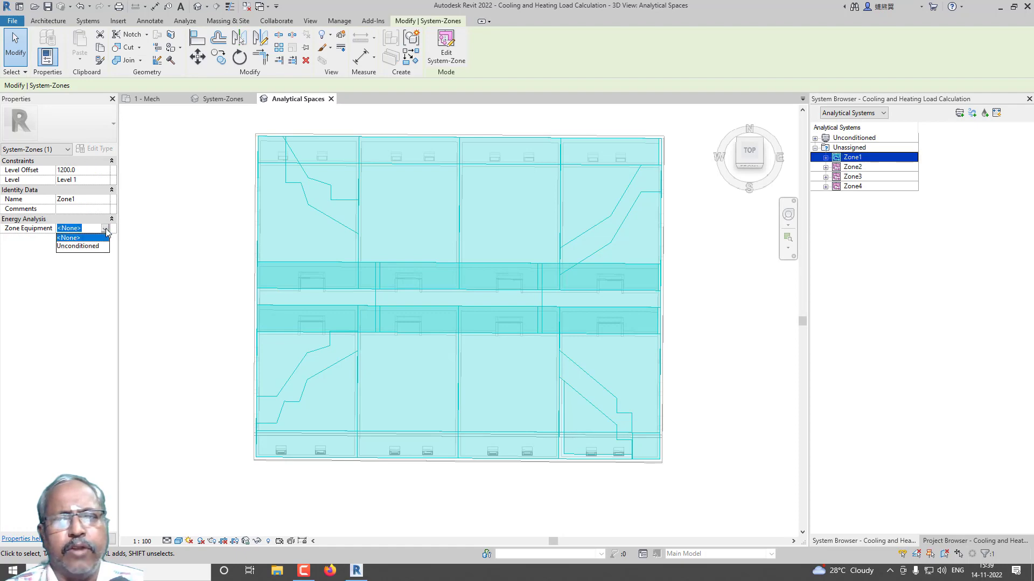
left_click(678, 240)
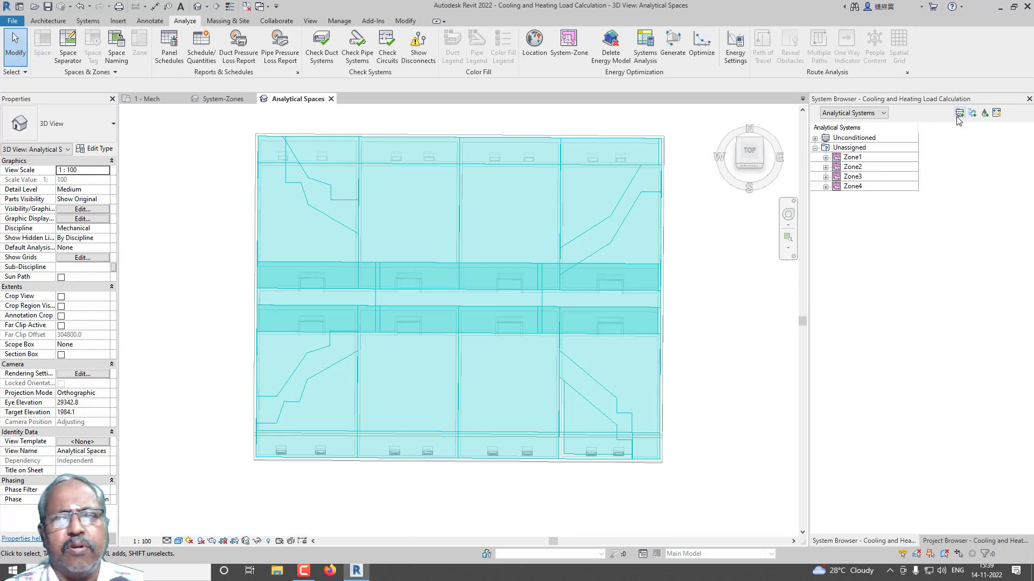
- Create an analytical water loop named CW1 with loop type Chilled Water and chiller type Air Cooled
left_click(985, 113)
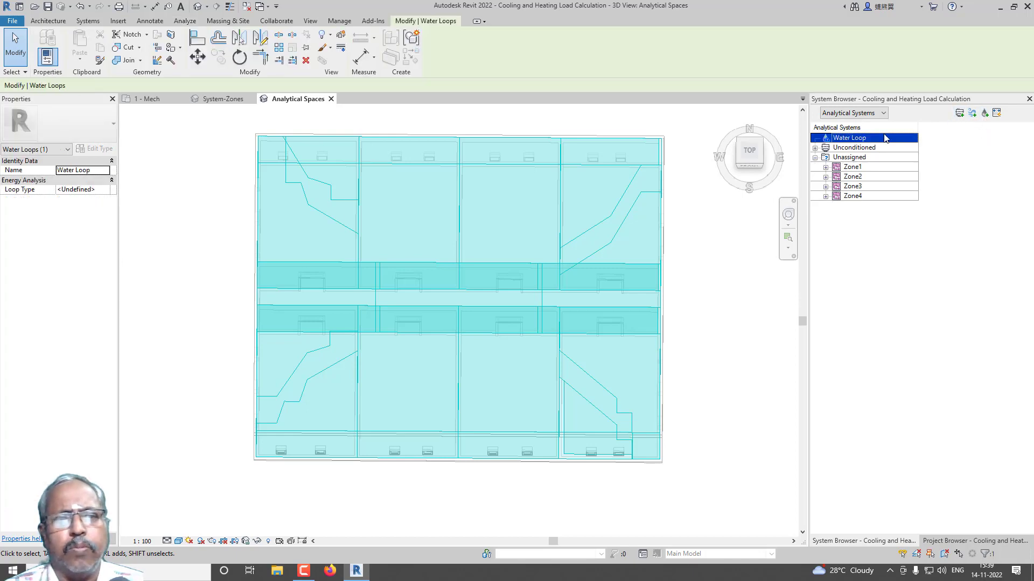
left_click(37, 171)
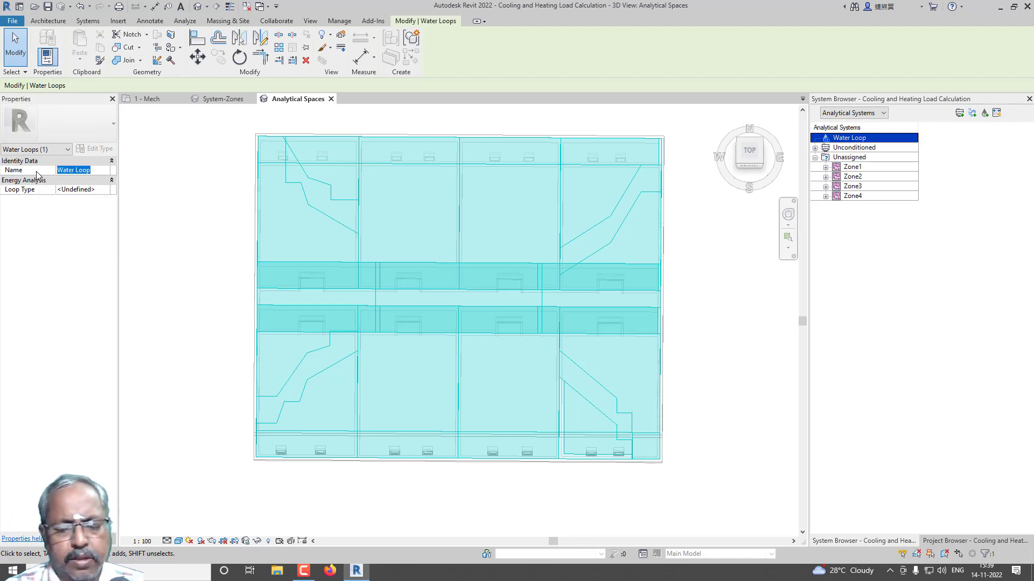
type("CW1")
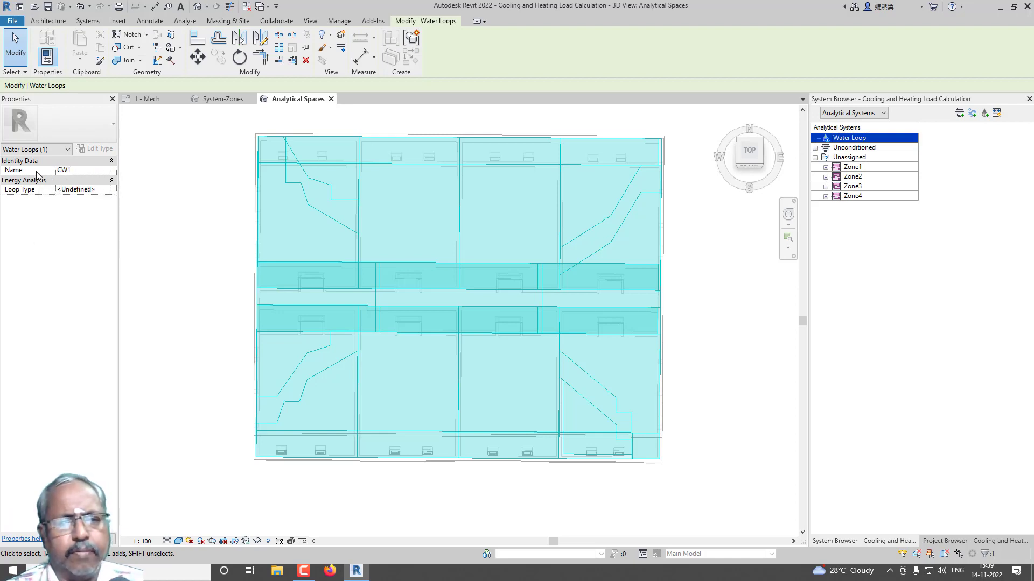
left_click(102, 191)
left_click(105, 190)
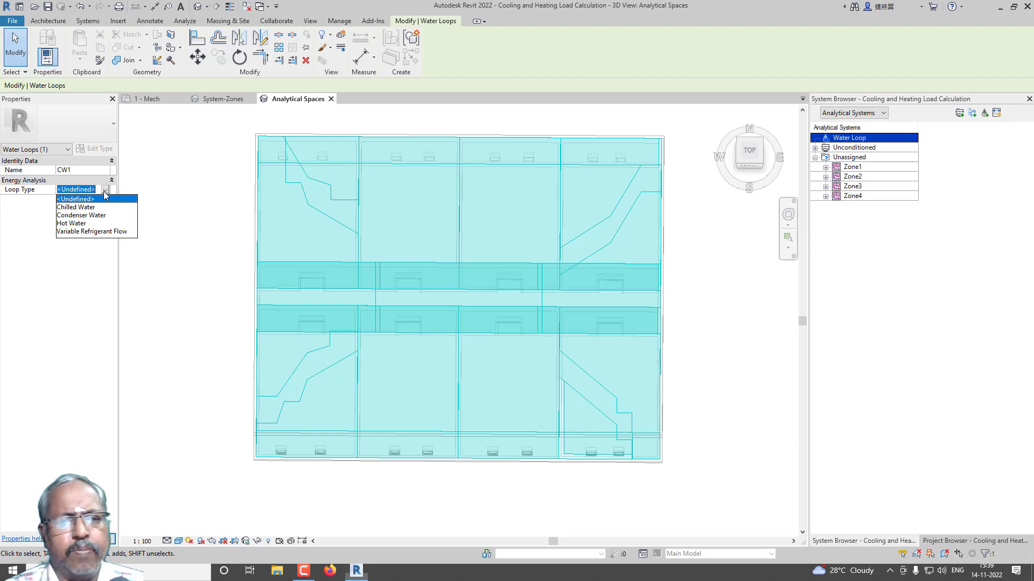
left_click(89, 207)
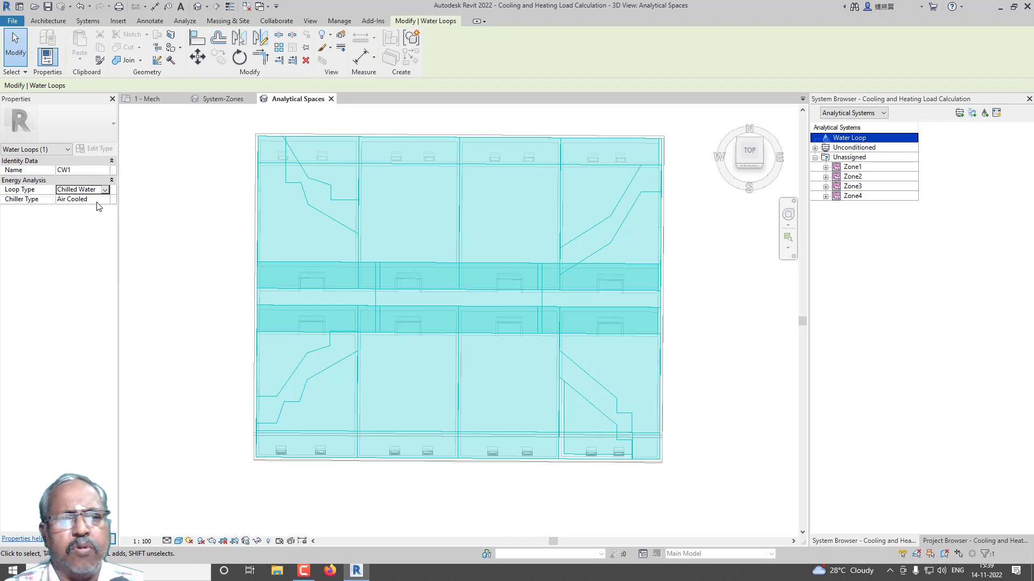
left_click(102, 202)
left_click(104, 201)
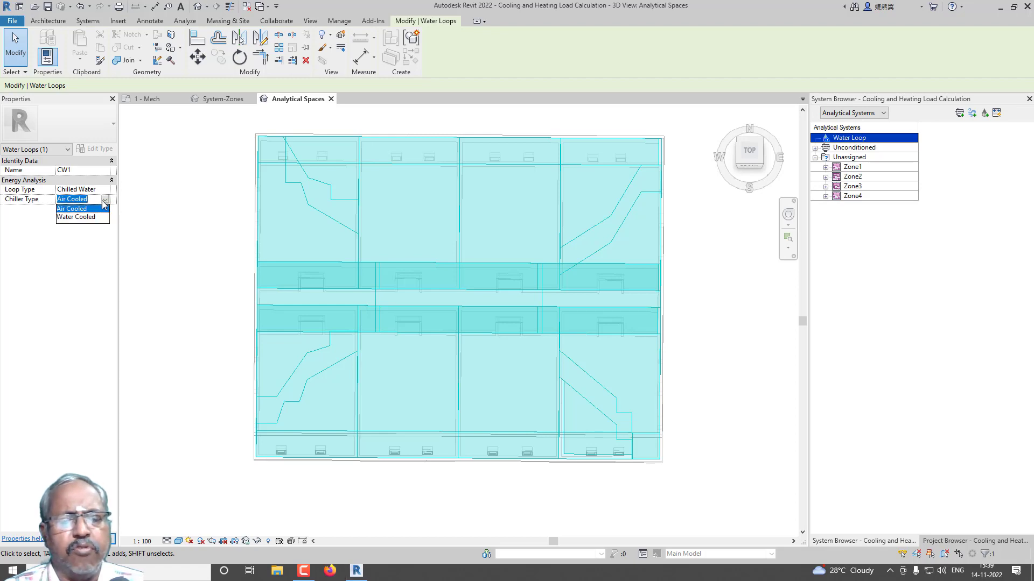
left_click(87, 209)
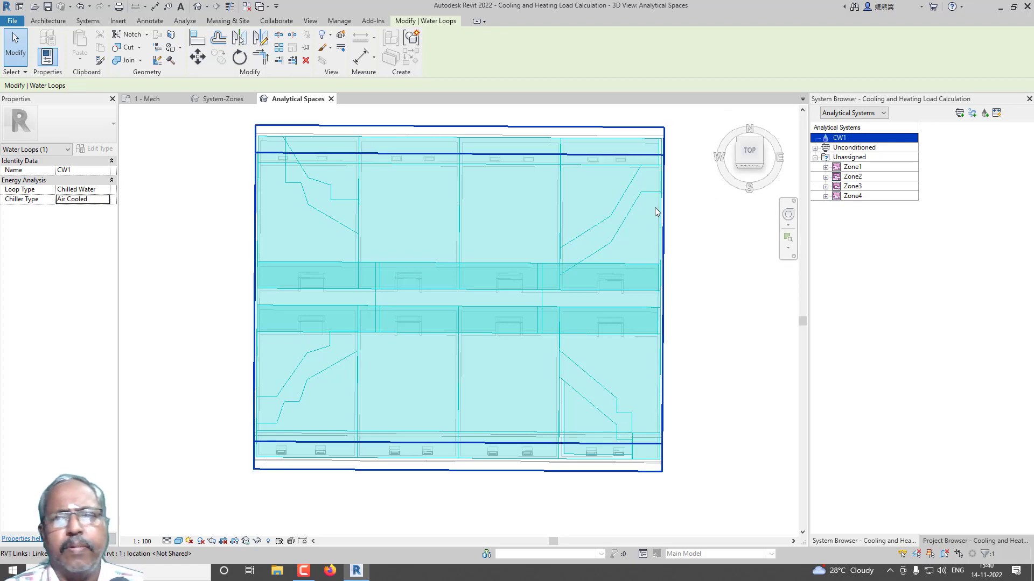
- Create a second analytical water loop named HW1 with loop type Hot Water
left_click(985, 112)
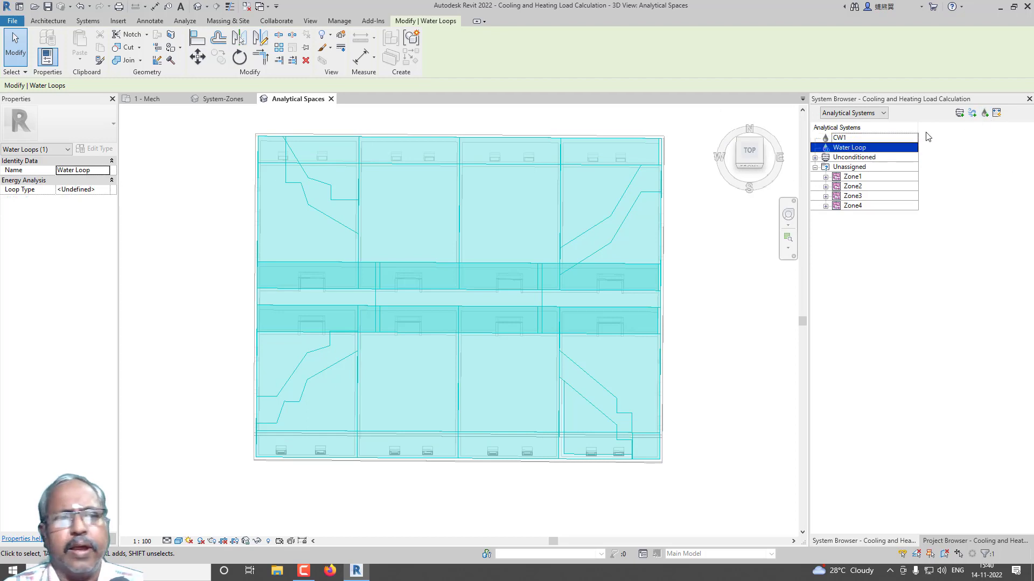
left_click(99, 171)
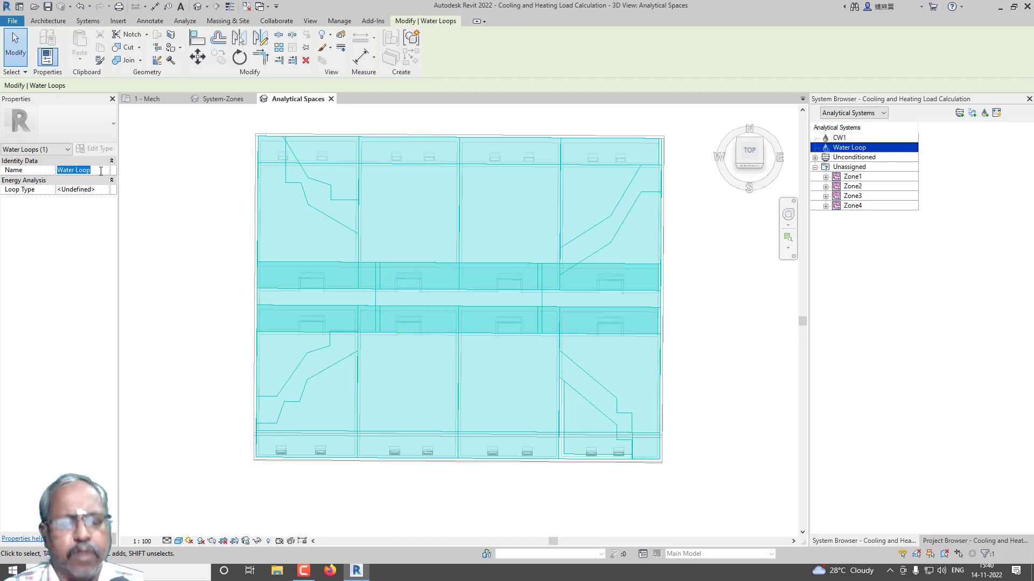
type("HW1")
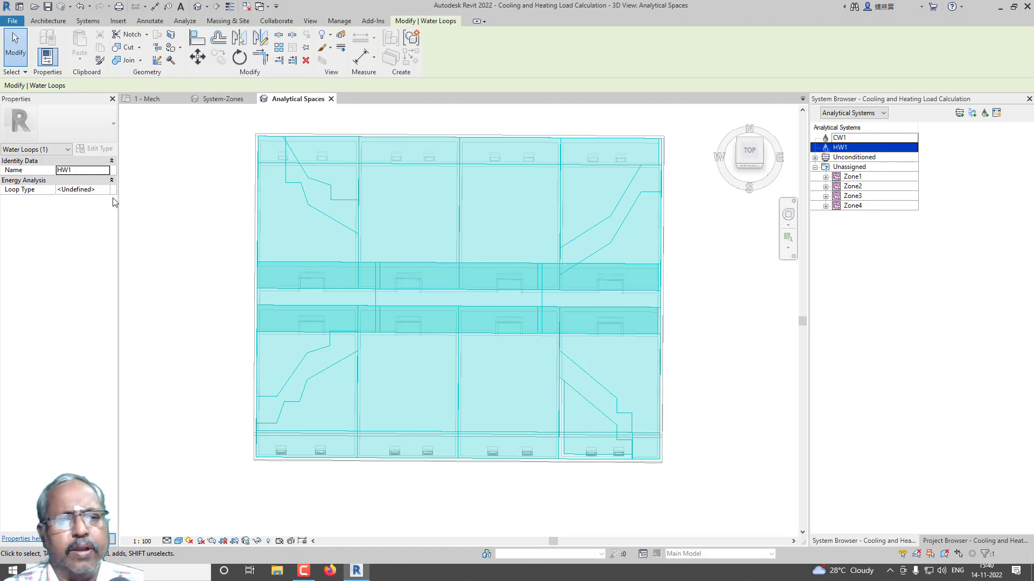
left_click(103, 191)
left_click(105, 190)
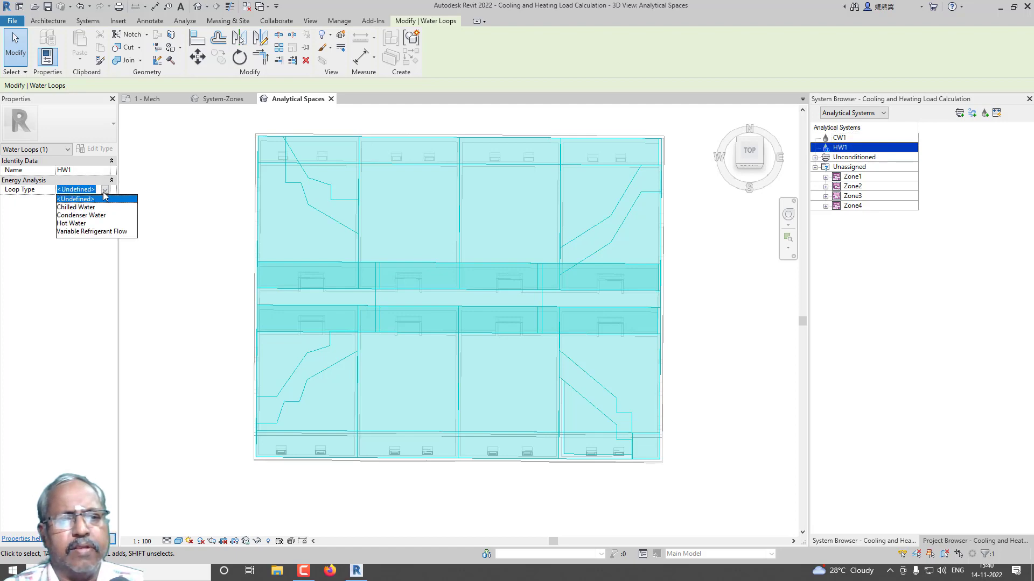
left_click(81, 223)
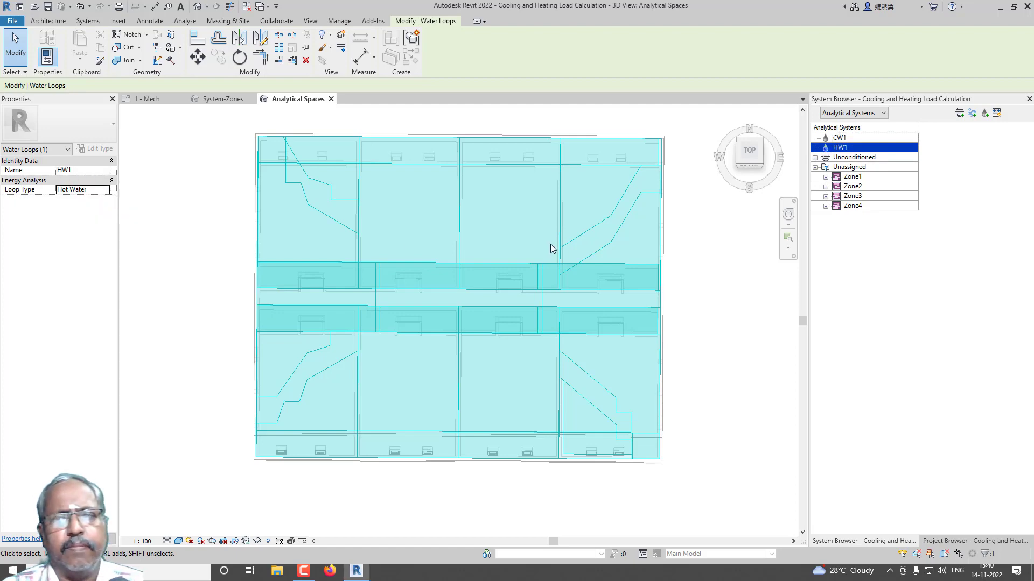
key("Escape")
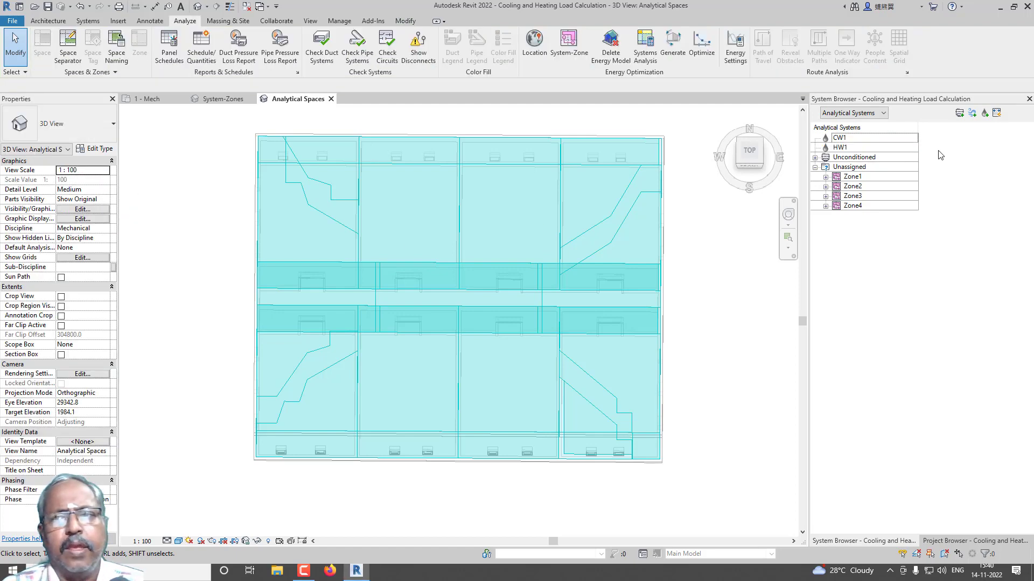
- Create a new analytical zone equipment and set its equipment type to Radiant Panel
left_click(960, 113)
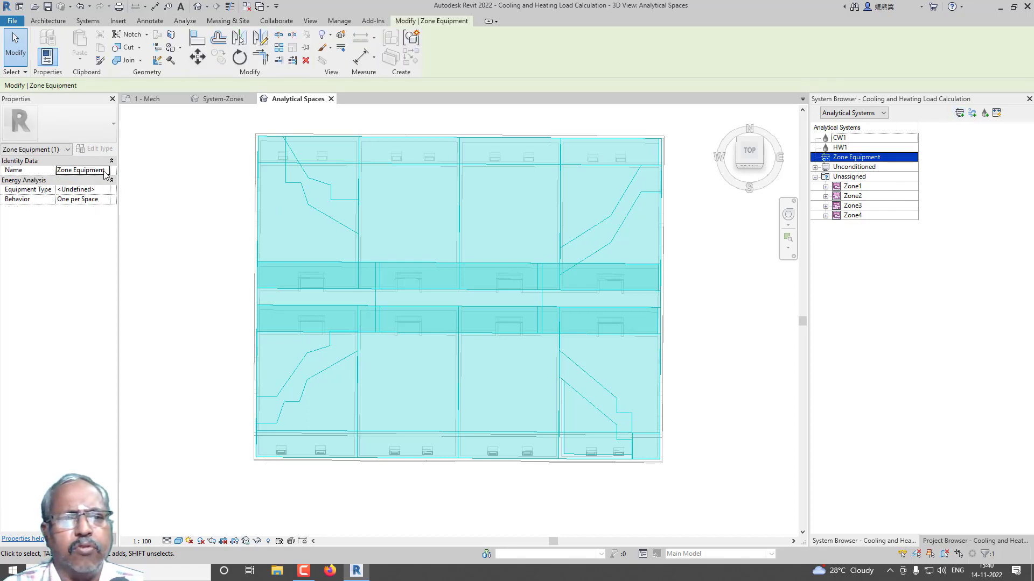
left_click(106, 172)
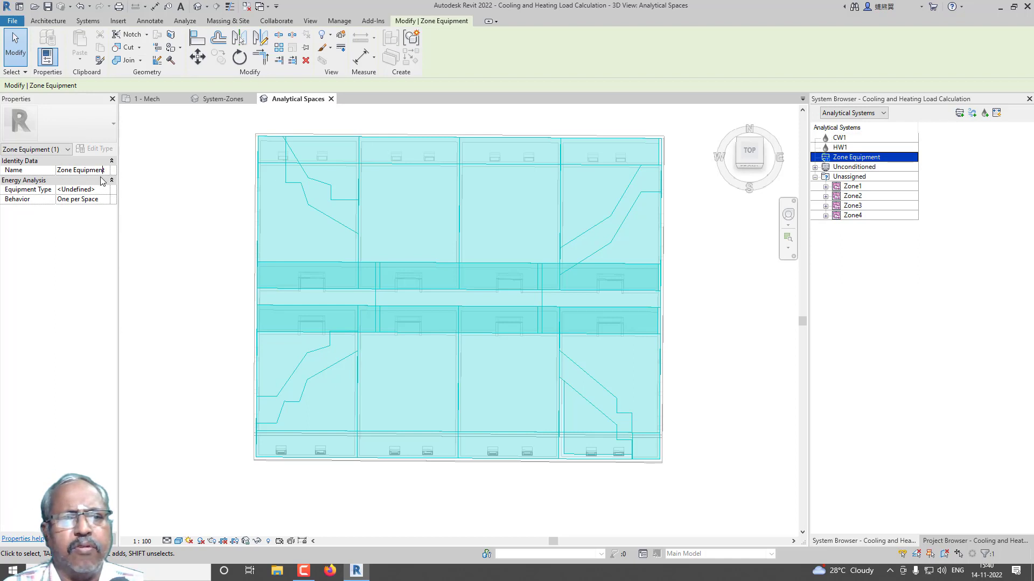
left_click(105, 191)
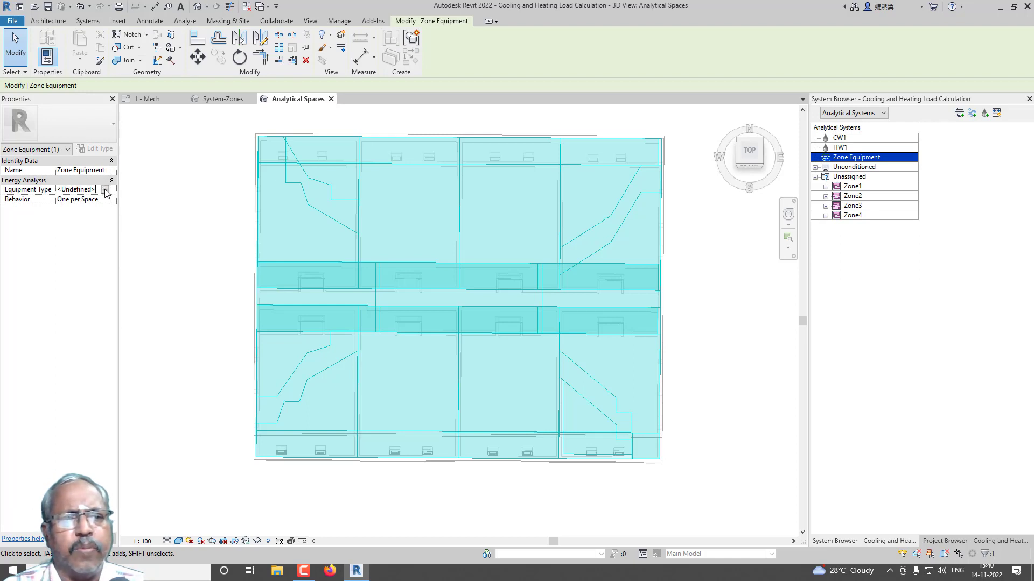
left_click(106, 190)
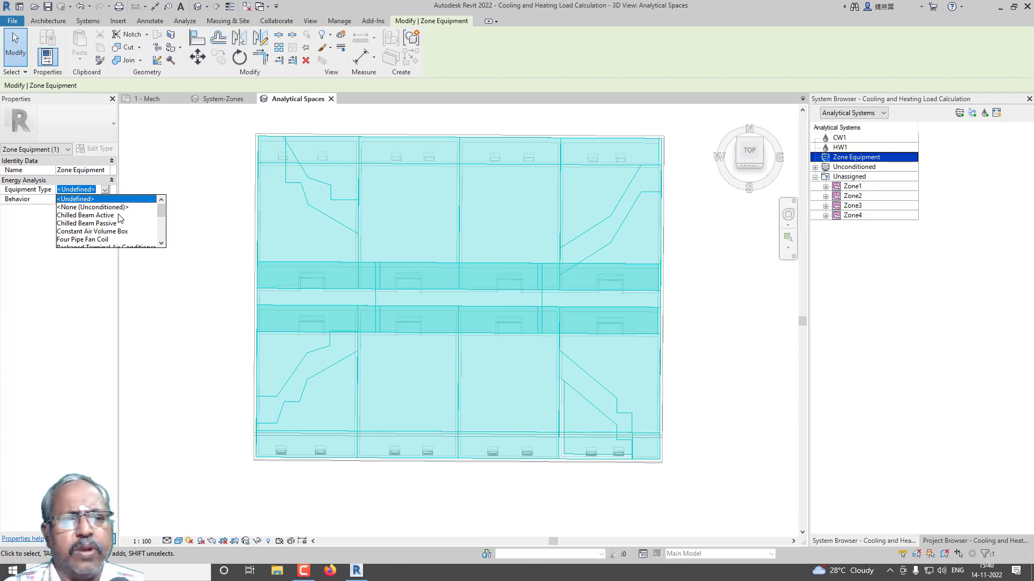
scroll(120, 218, "down", 3)
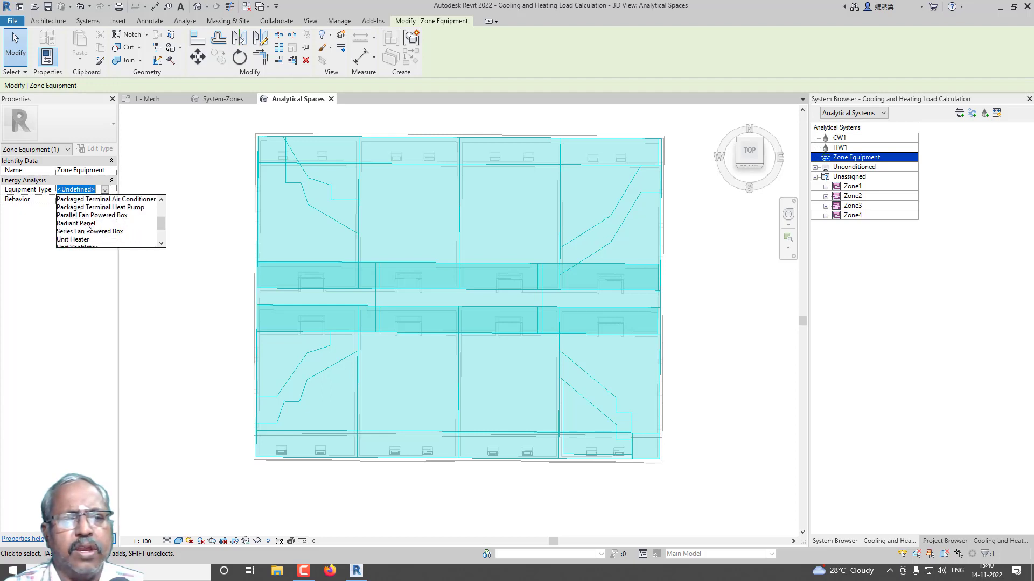
left_click(86, 224)
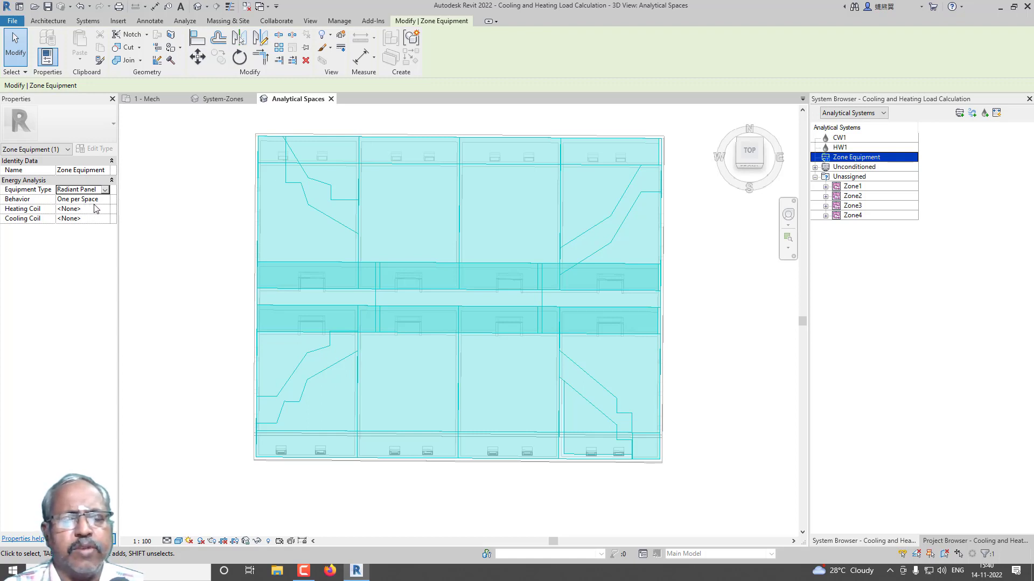
- Give the zone equipment a Hot Water heating coil served by hot water loop HW1
left_click(98, 213)
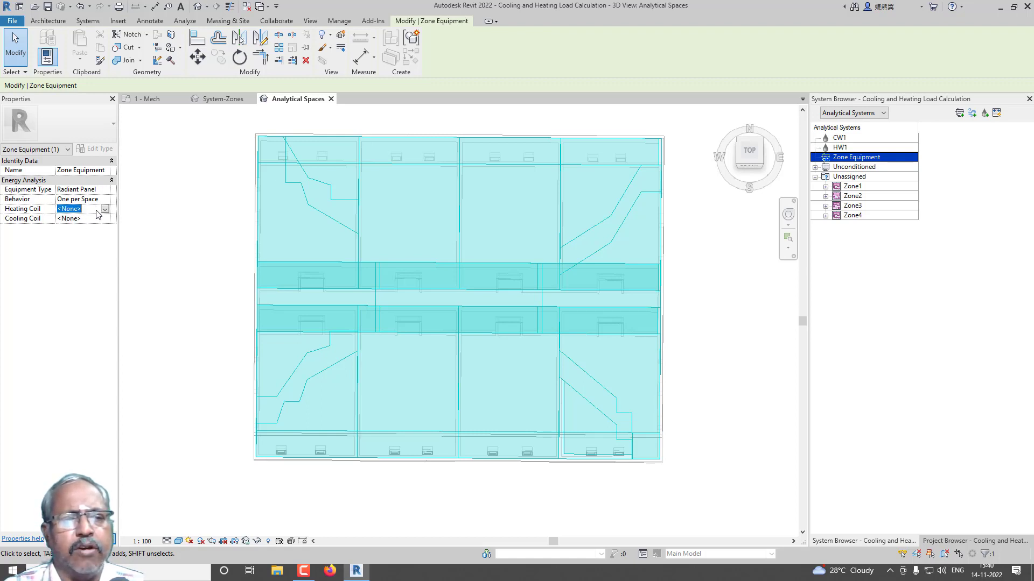
left_click(107, 211)
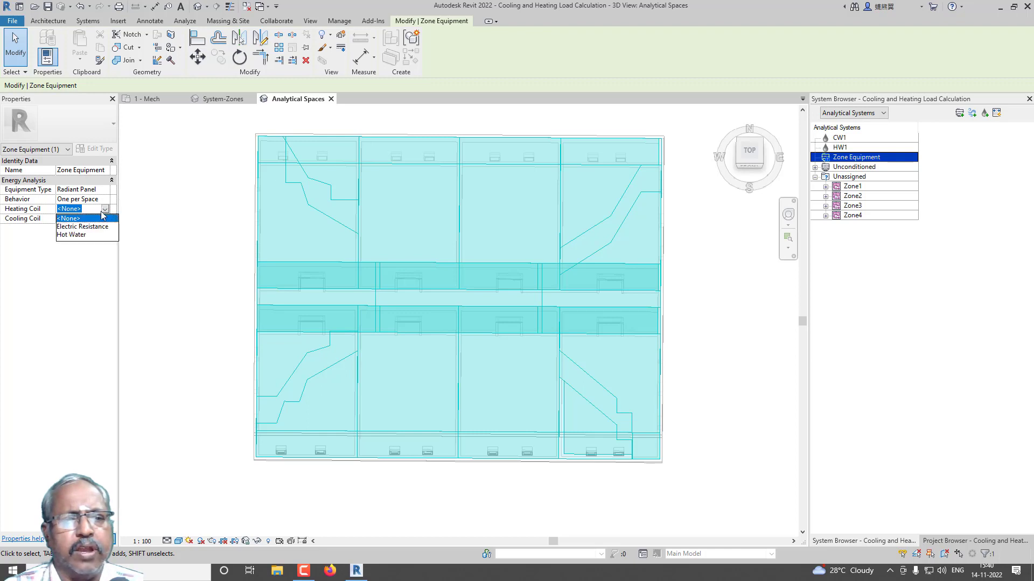
left_click(78, 237)
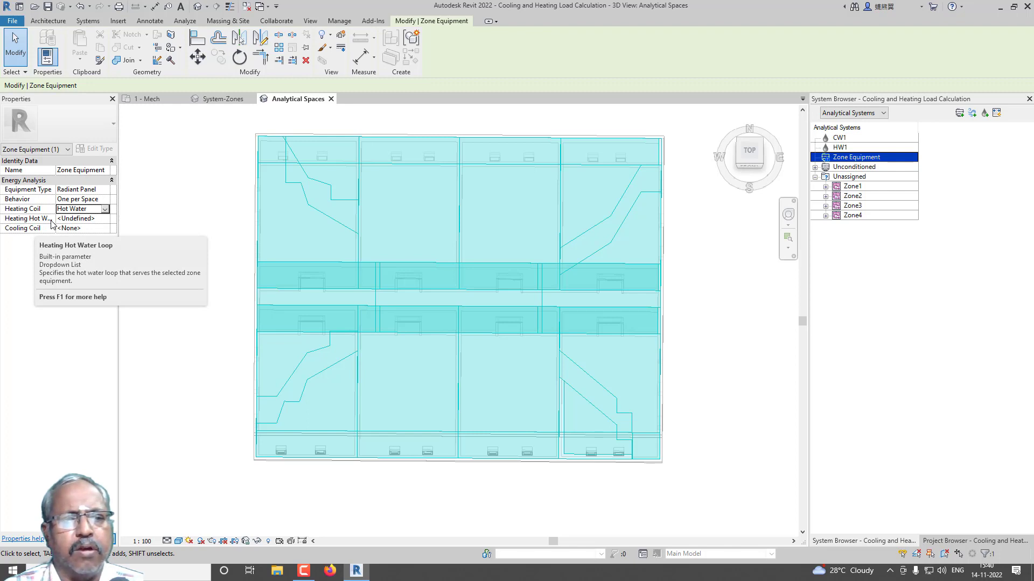
left_click(108, 219)
left_click(105, 219)
left_click(64, 237)
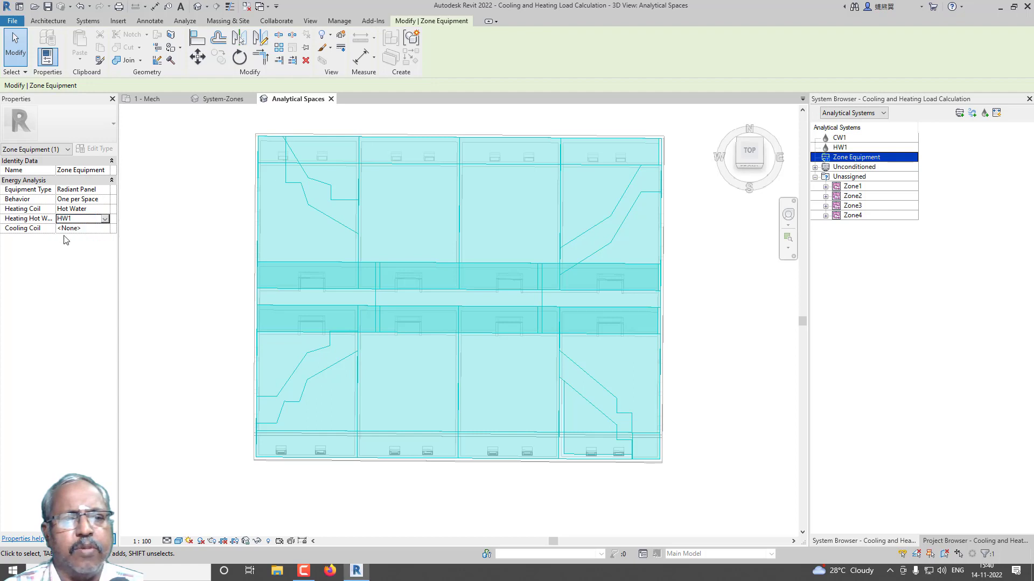
- Give the zone equipment a Chilled Water cooling coil served by chilled water loop CW1
left_click(74, 228)
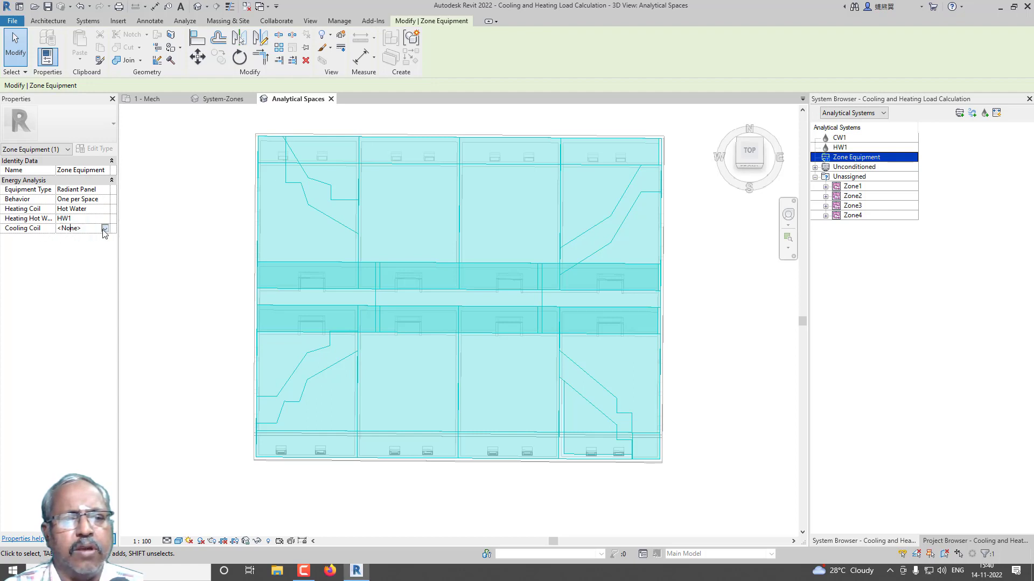
left_click(105, 229)
left_click(84, 246)
left_click(104, 239)
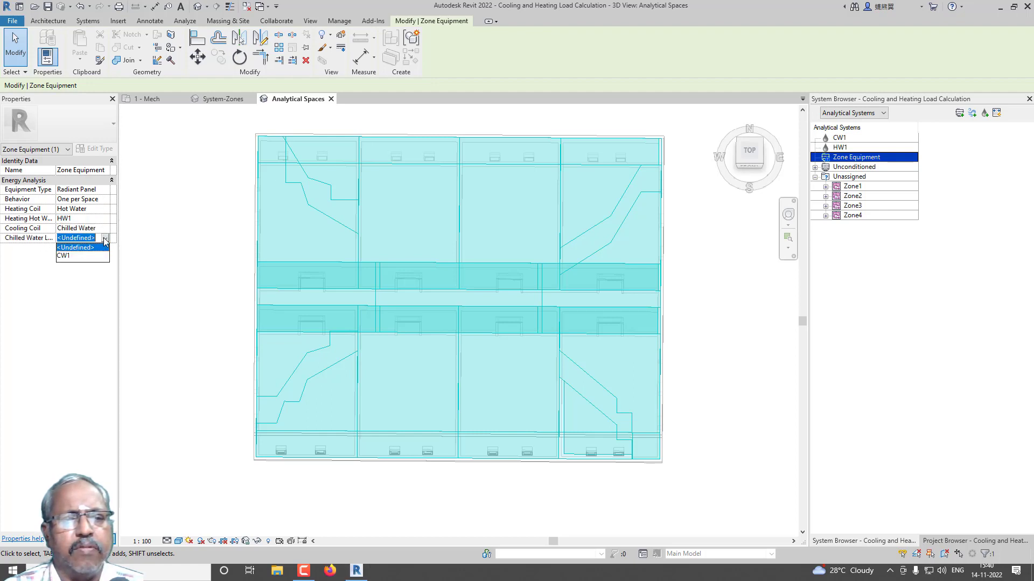
left_click(68, 255)
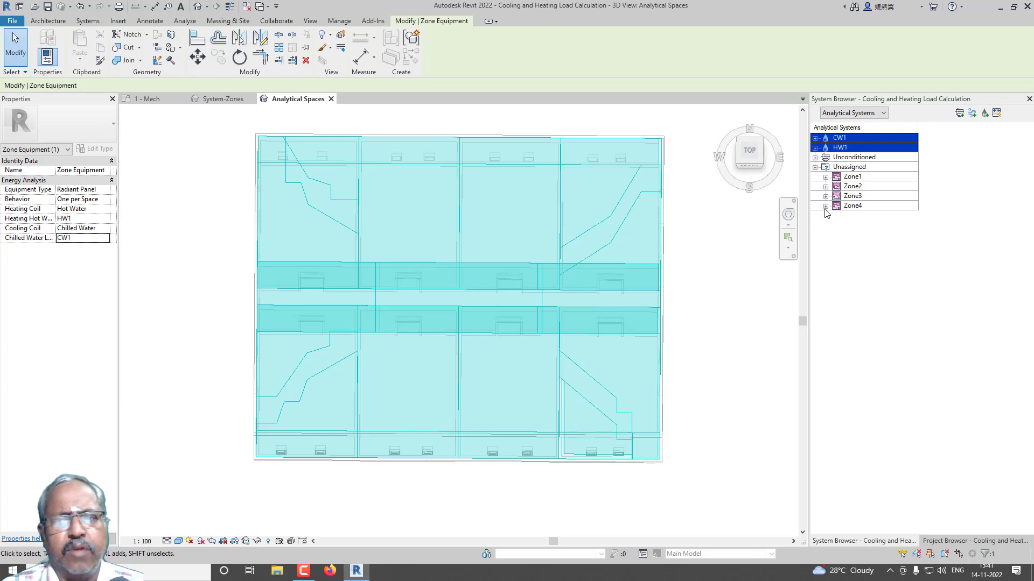
- Assign the new zone equipment to all four unassigned system-zones, Zone1 through Zone4
left_click(848, 178)
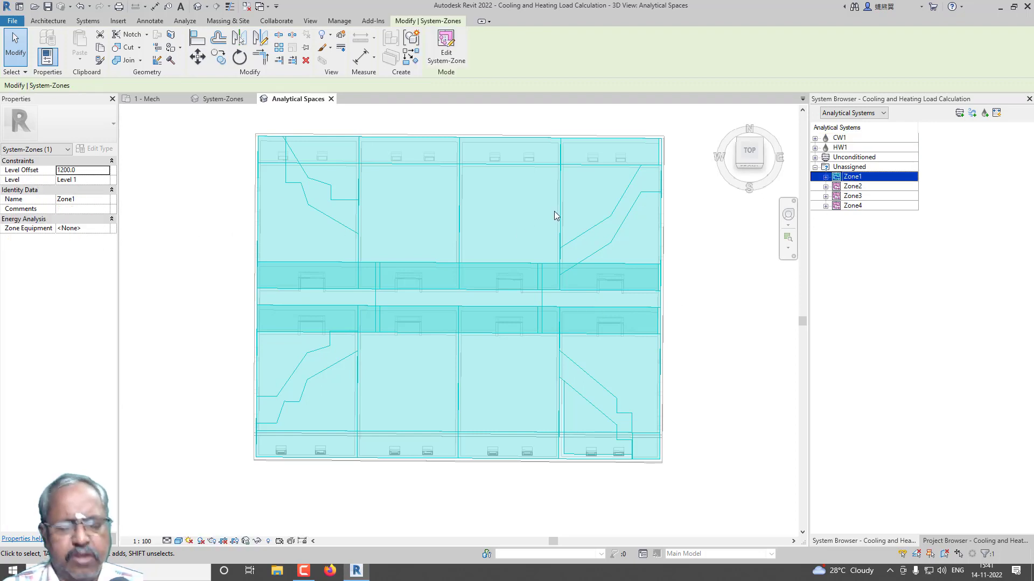
left_click(853, 206, "shift")
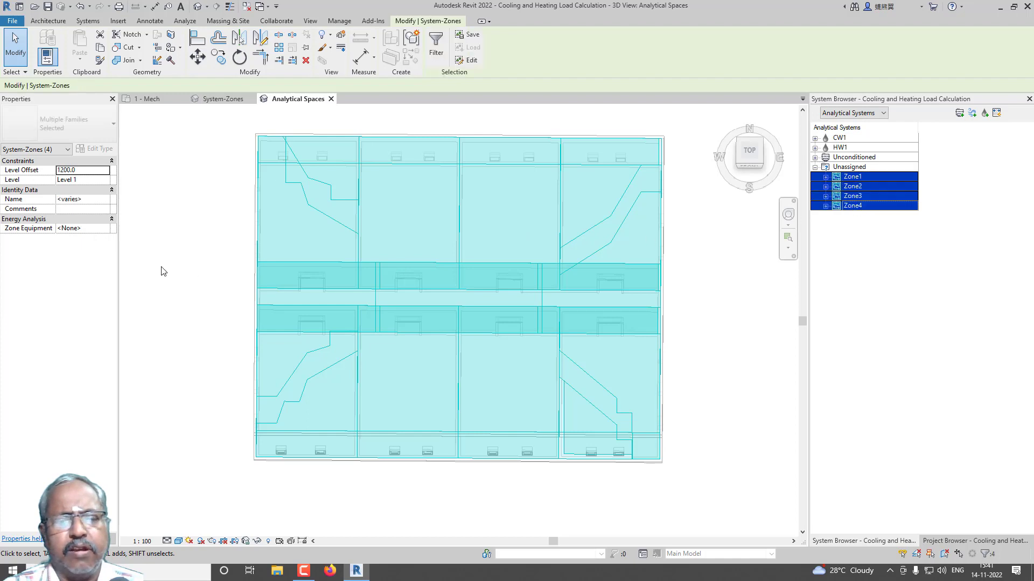
left_click(104, 230)
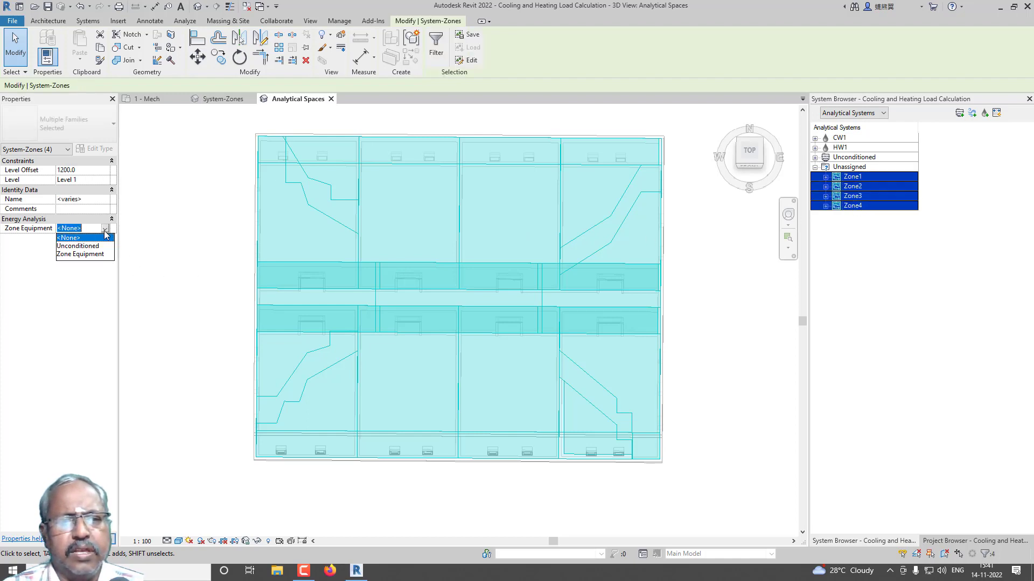
left_click(88, 259)
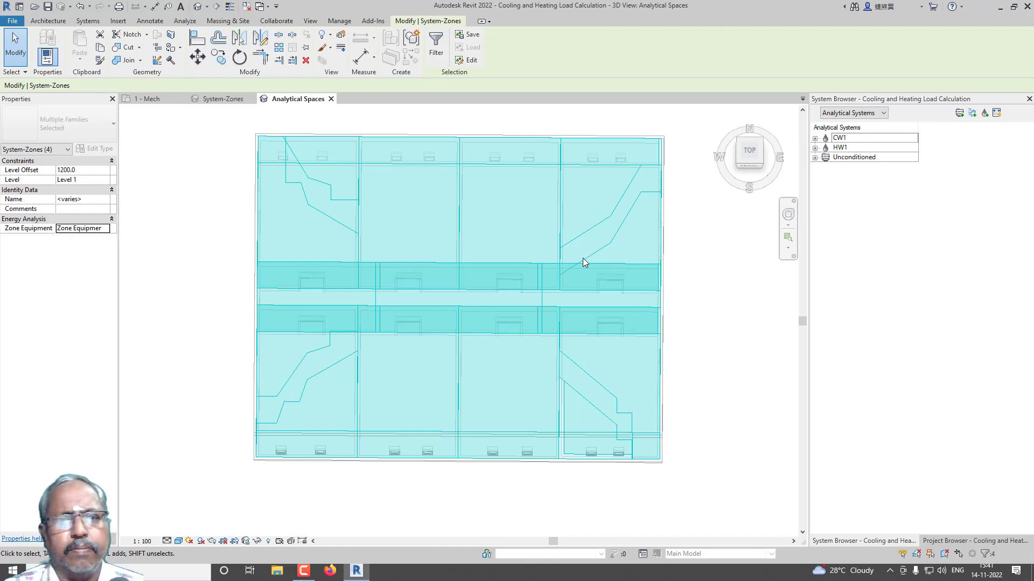
key("Escape")
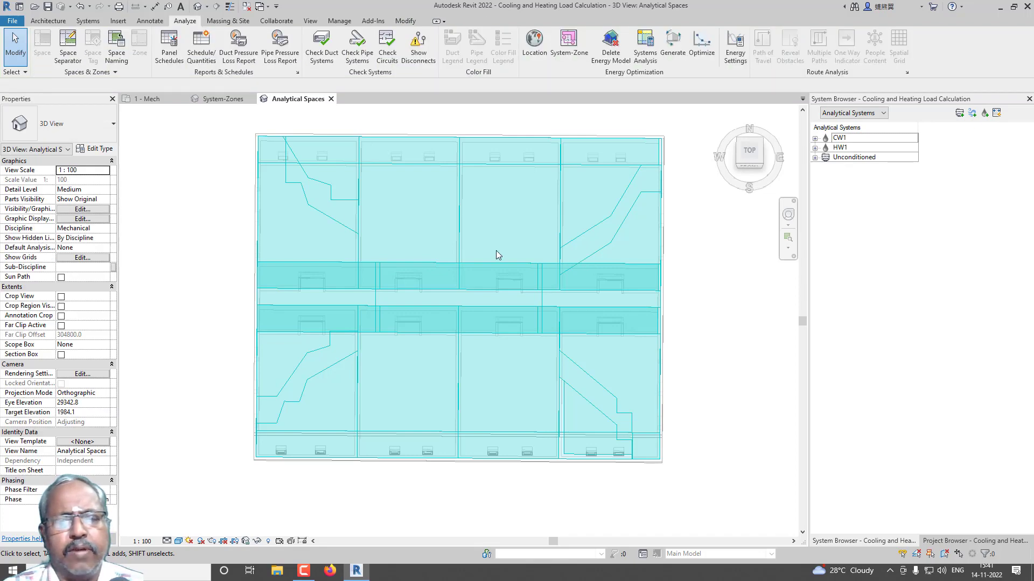
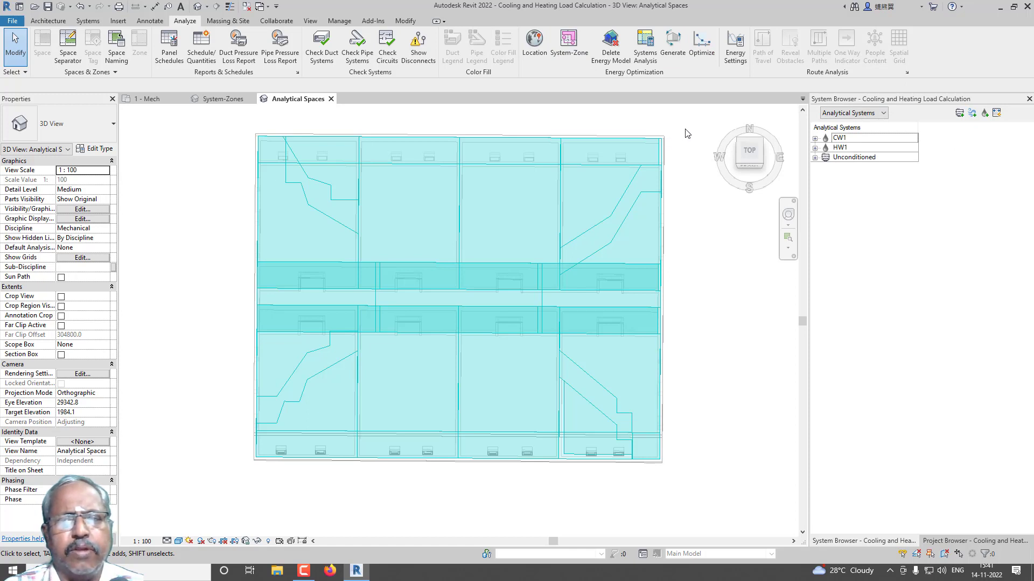
- Open the Systems Analysis setup for the model
left_click(645, 51)
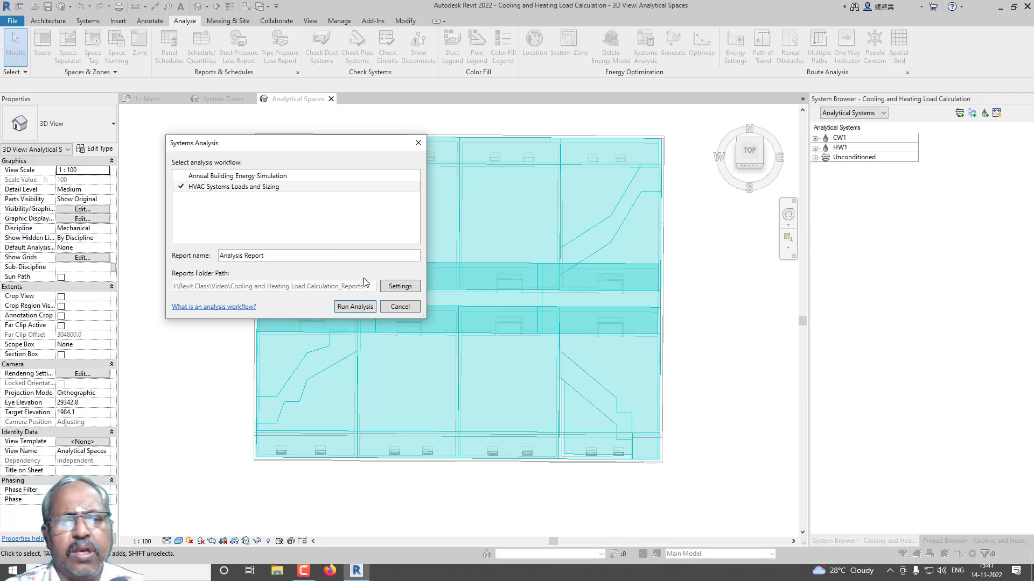
- Try to change the energy settings' reports folder path to a folder named Report on the desktop
left_click(394, 287)
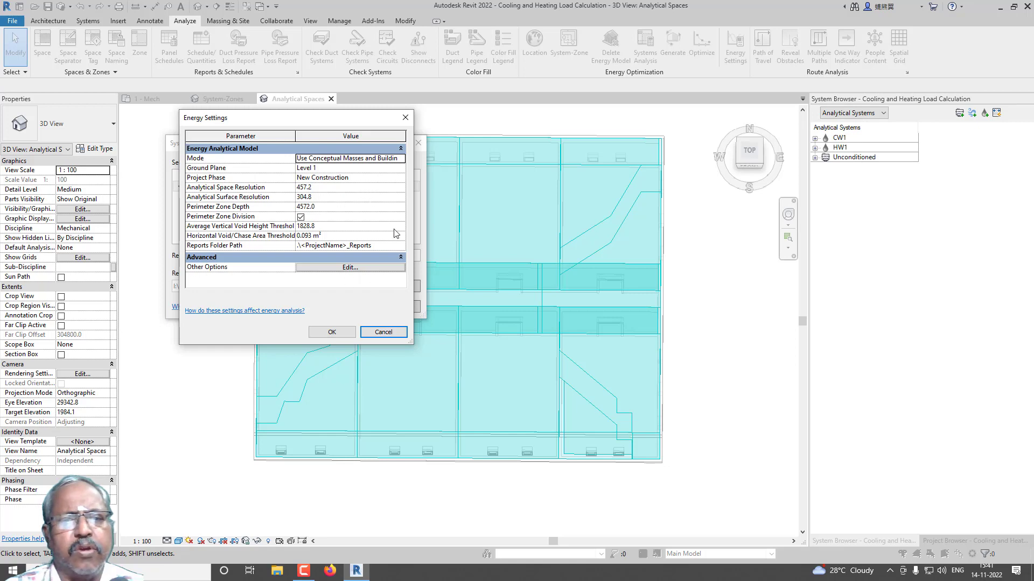
left_click(402, 246)
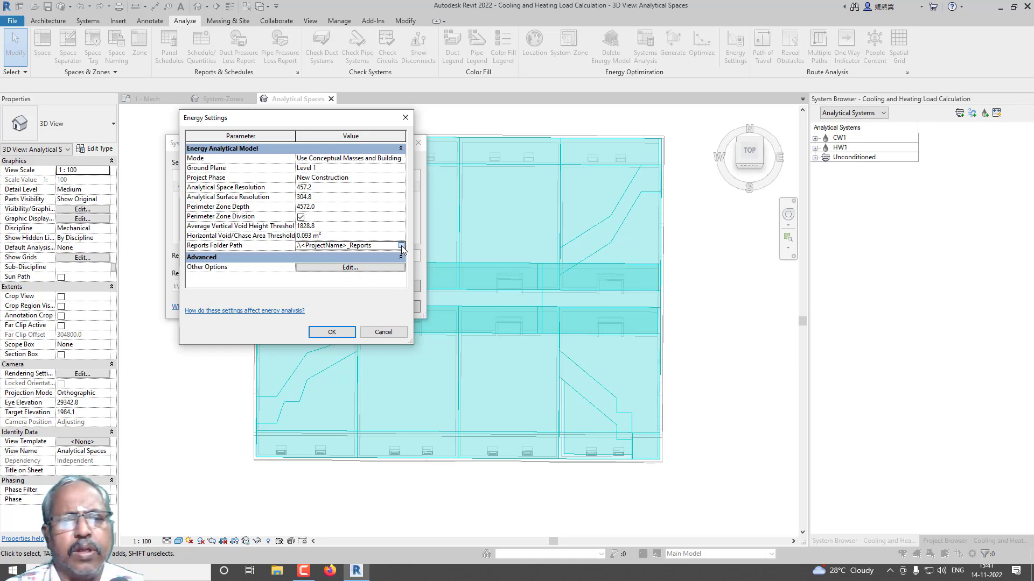
left_click(402, 245)
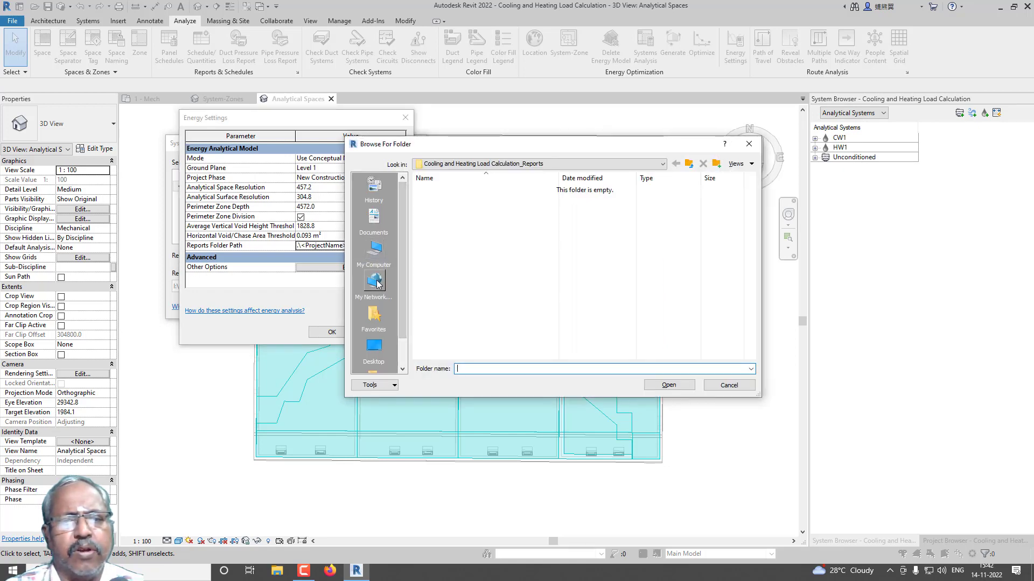
left_click(375, 349)
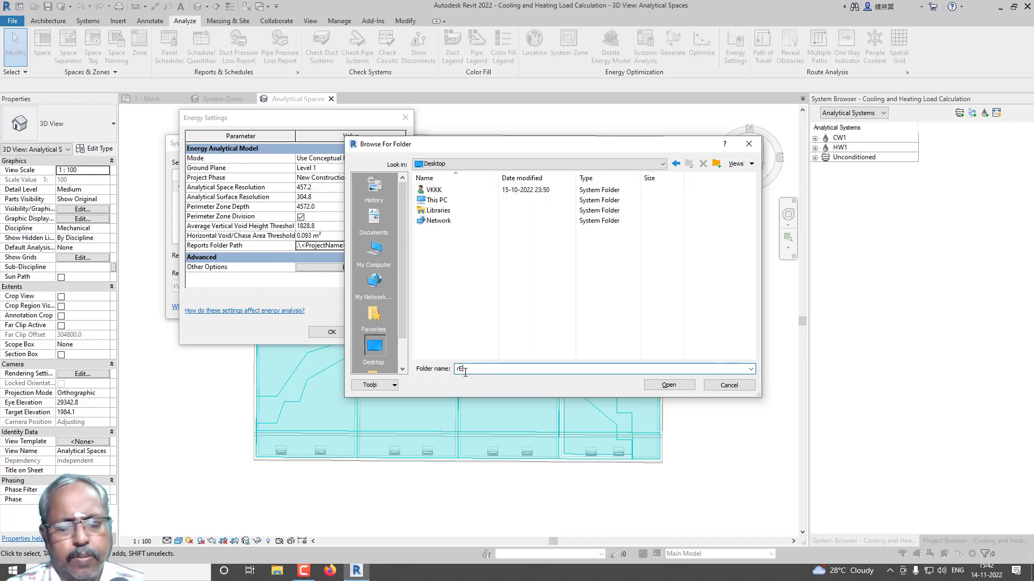
key("BackSpace")
key("BackSpace")
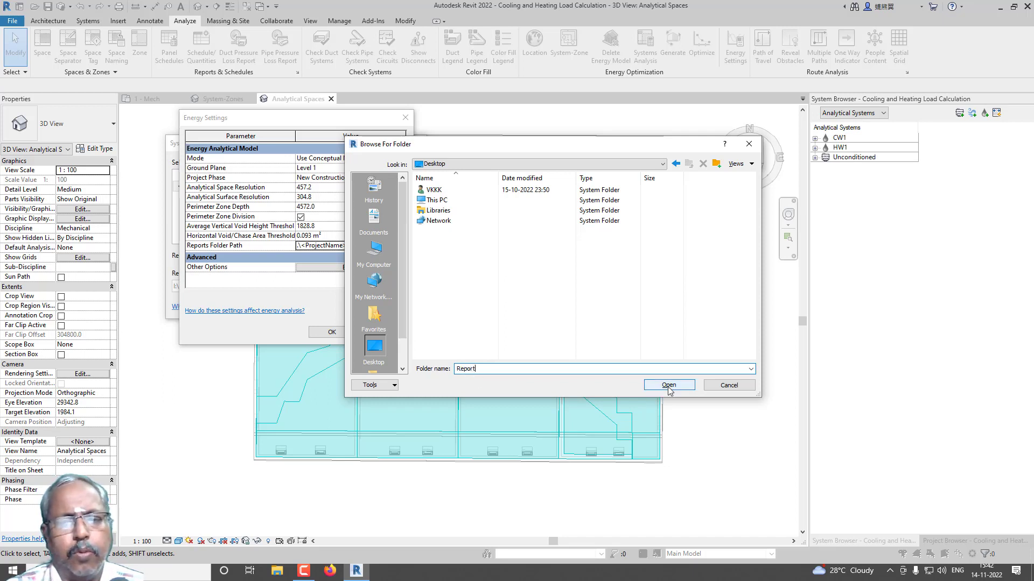
left_click(688, 385)
left_click(582, 286)
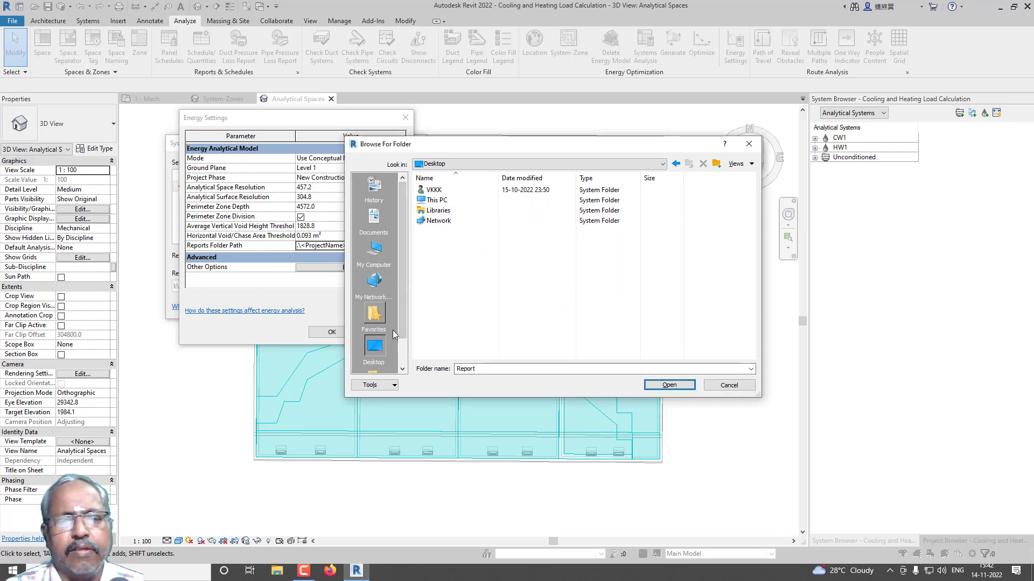
left_click(732, 387)
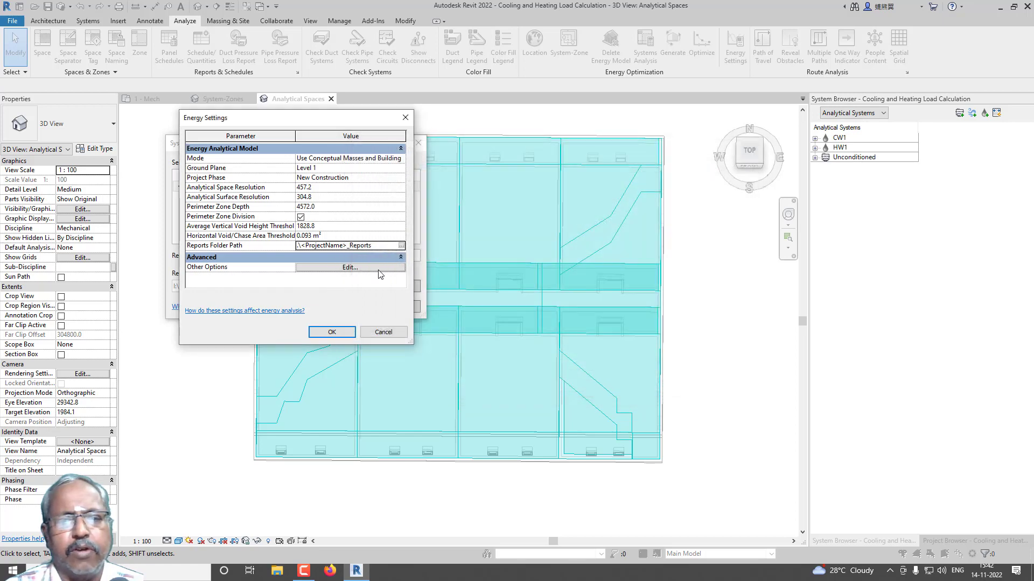
left_click(339, 332)
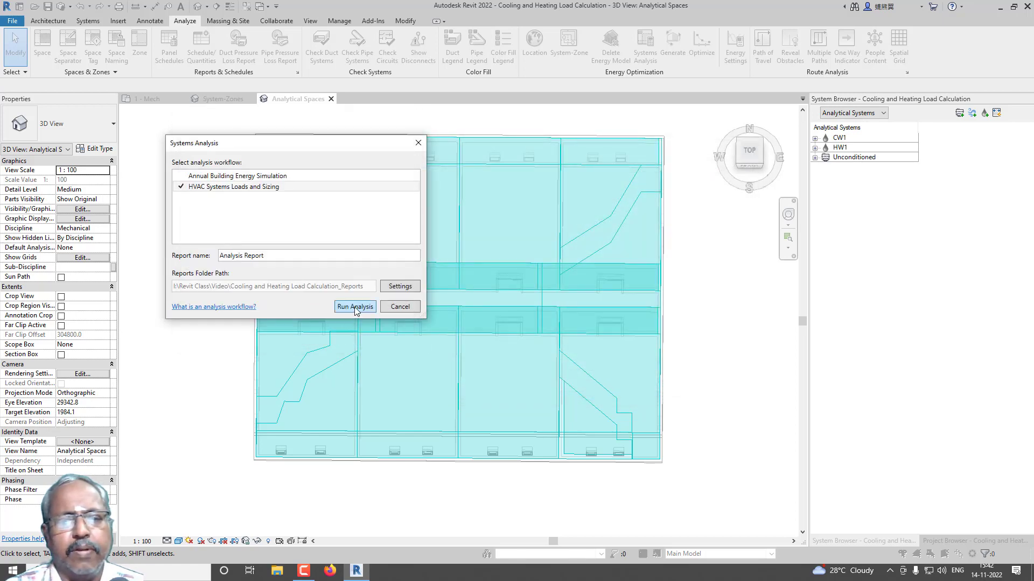
- Run the HVAC Systems Loads and Sizing analysis and open its Analysis Report from the project's reports
left_click(354, 307)
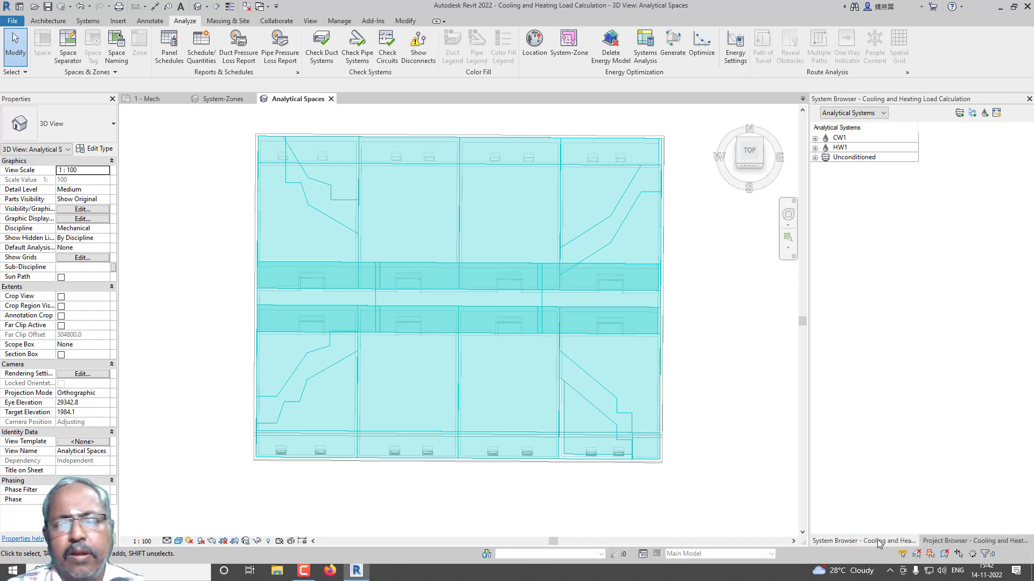
left_click(936, 542)
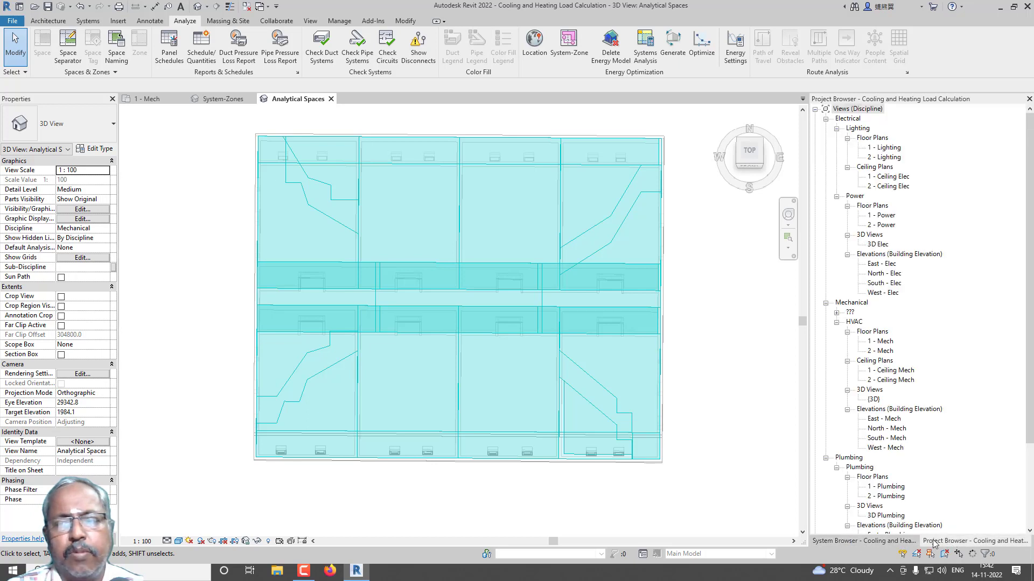
scroll(870, 353, "down", 4)
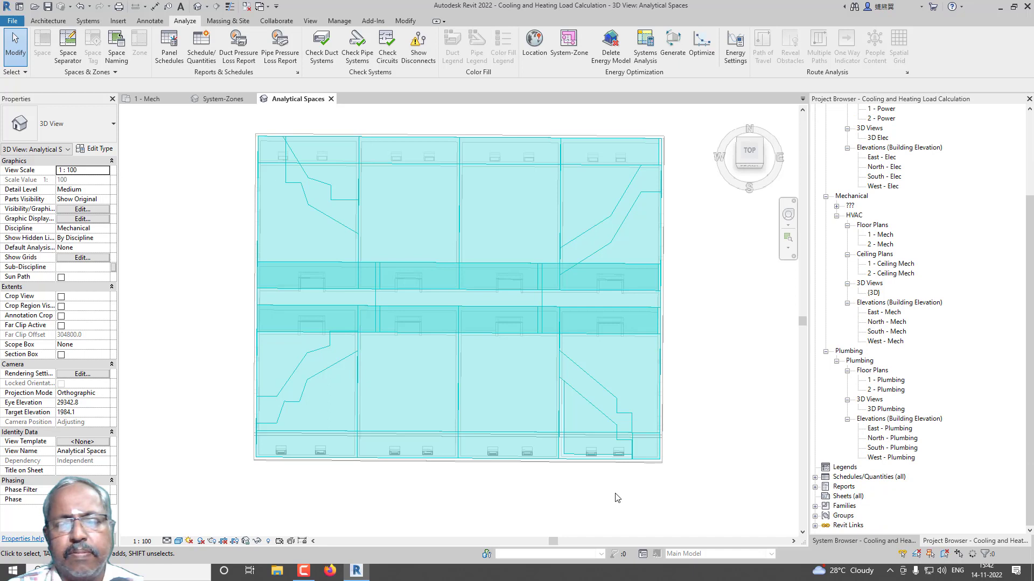
left_click(815, 487)
left_click(826, 497)
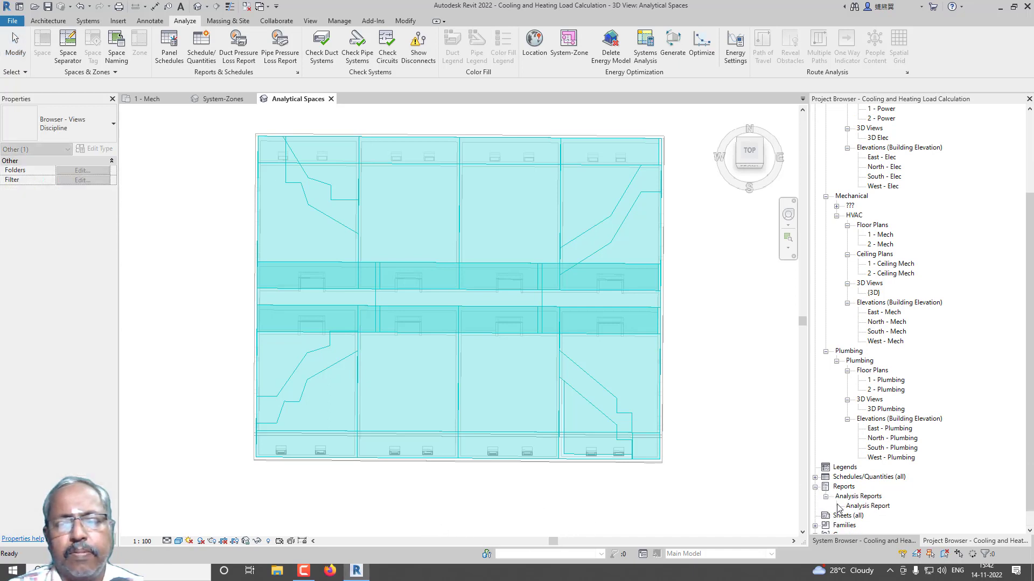
double_click(872, 508)
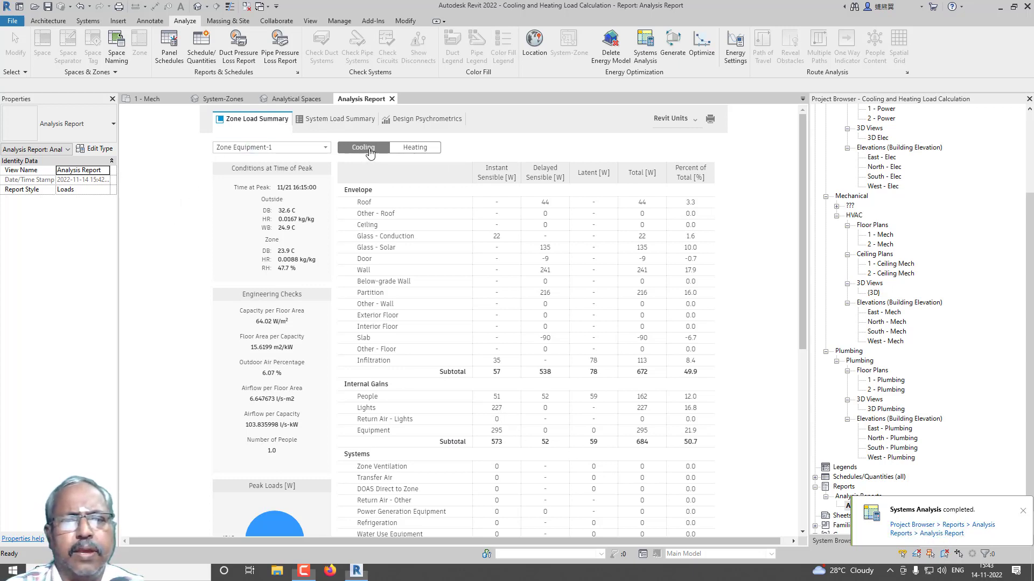
- Examine the heating and cooling loads of Zone Equipment-1 in the zone load summary
left_click(412, 151)
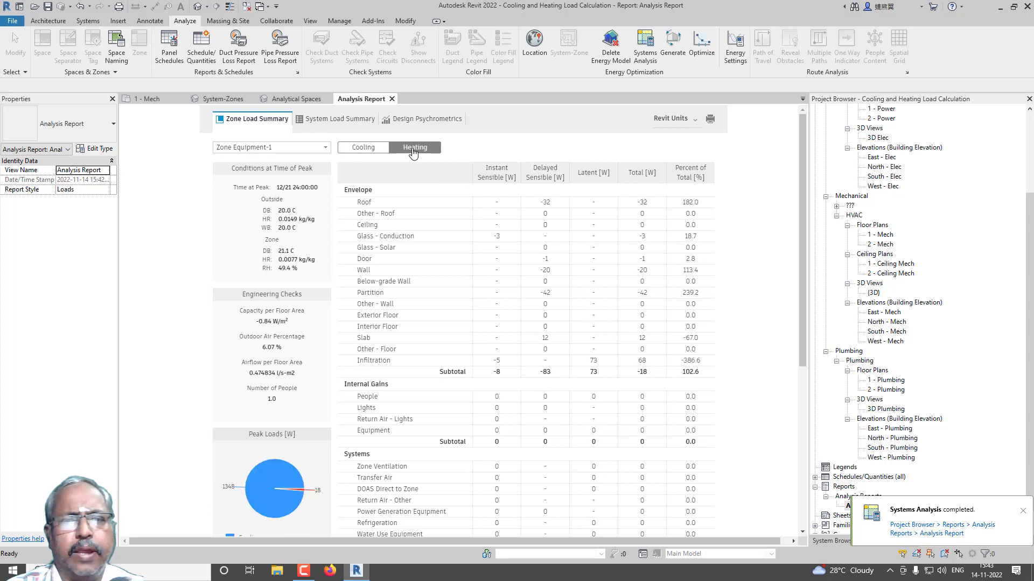
left_click(372, 151)
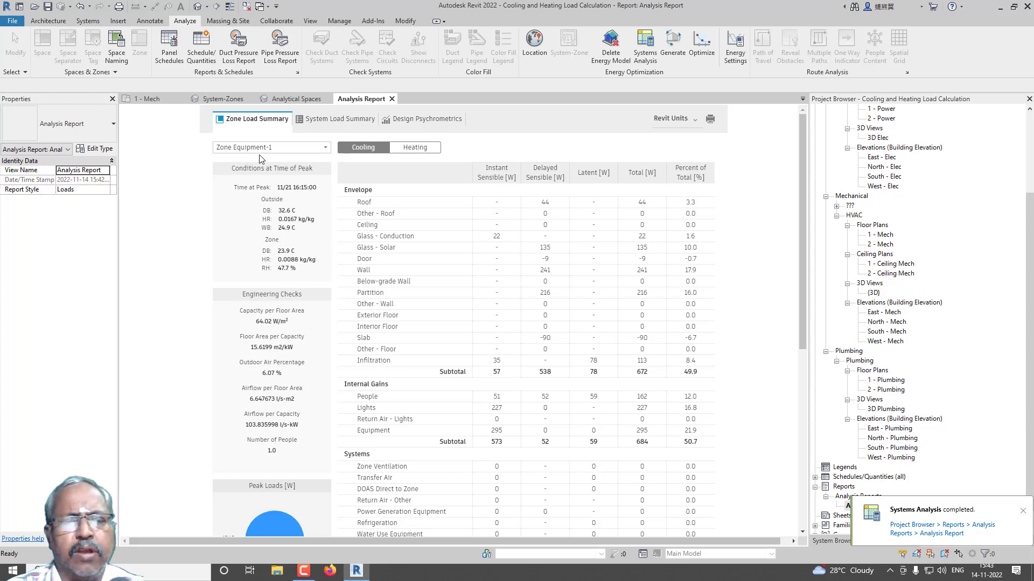
- Check the zone equipment available in the zone load summary and view the report's system load summary
left_click(326, 153)
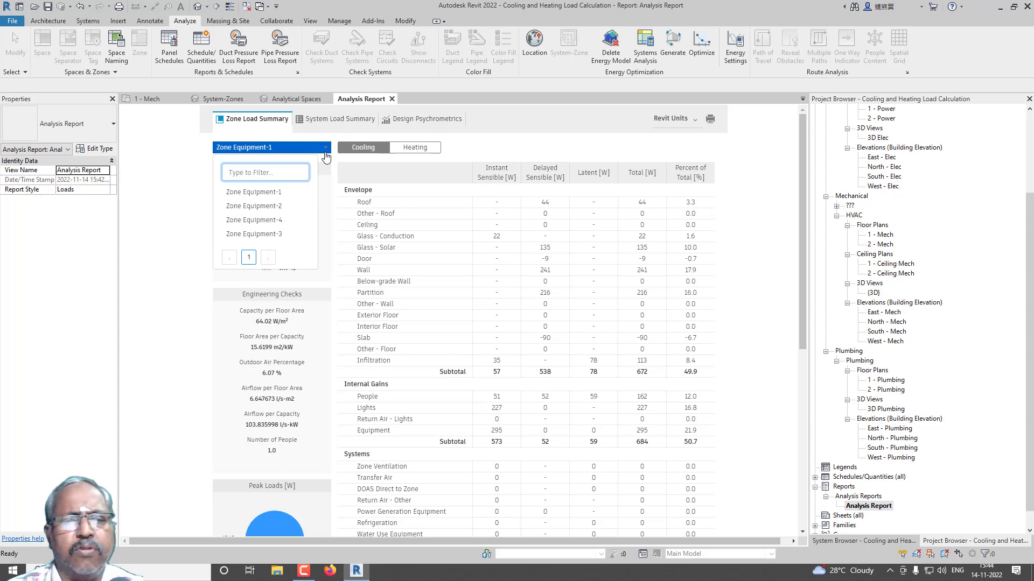
left_click(325, 153)
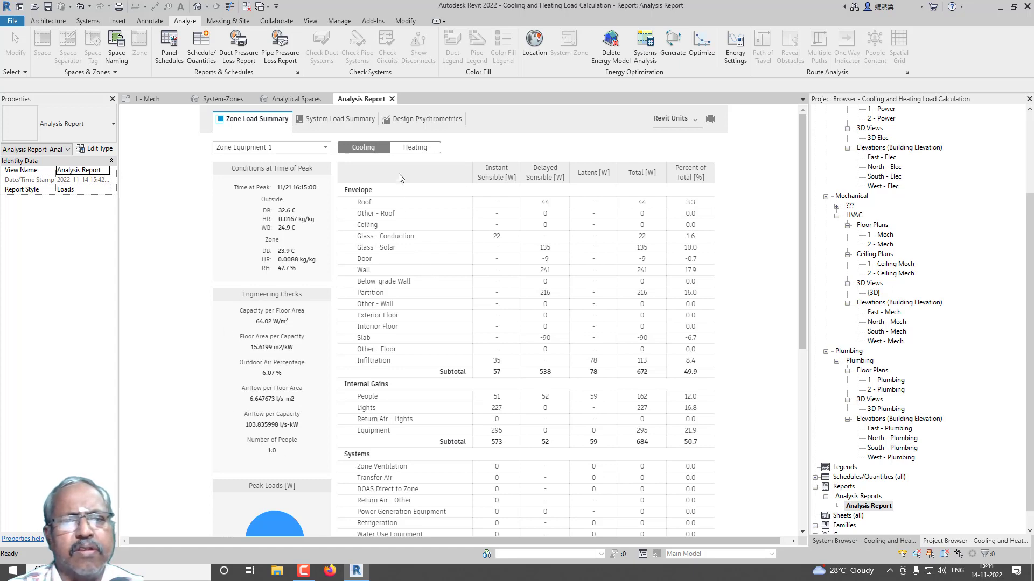
left_click(346, 121)
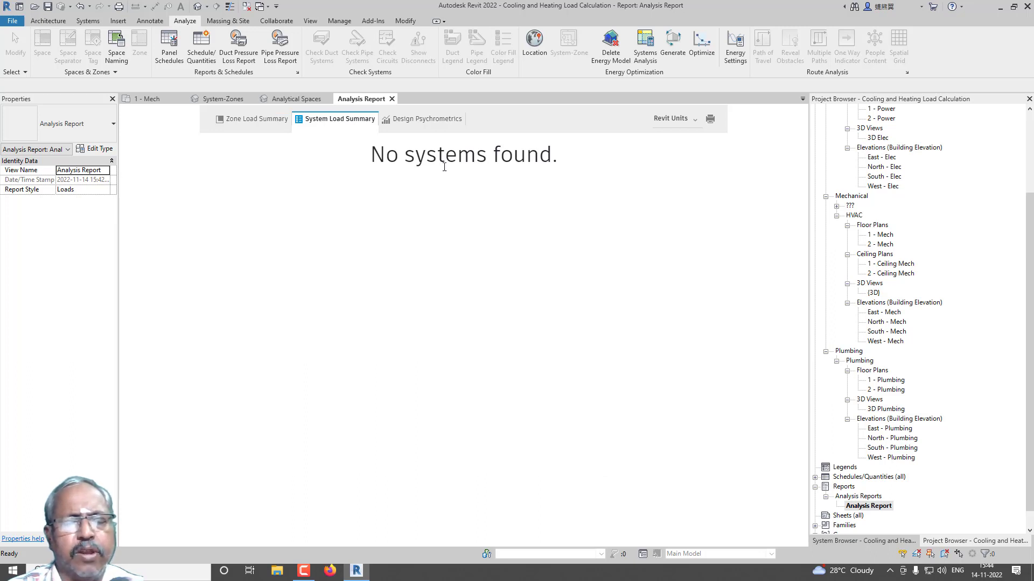
- Examine the coil air flow rate of the Zone Equipment-2 cooling coil in the report's design psychrometrics
left_click(425, 121)
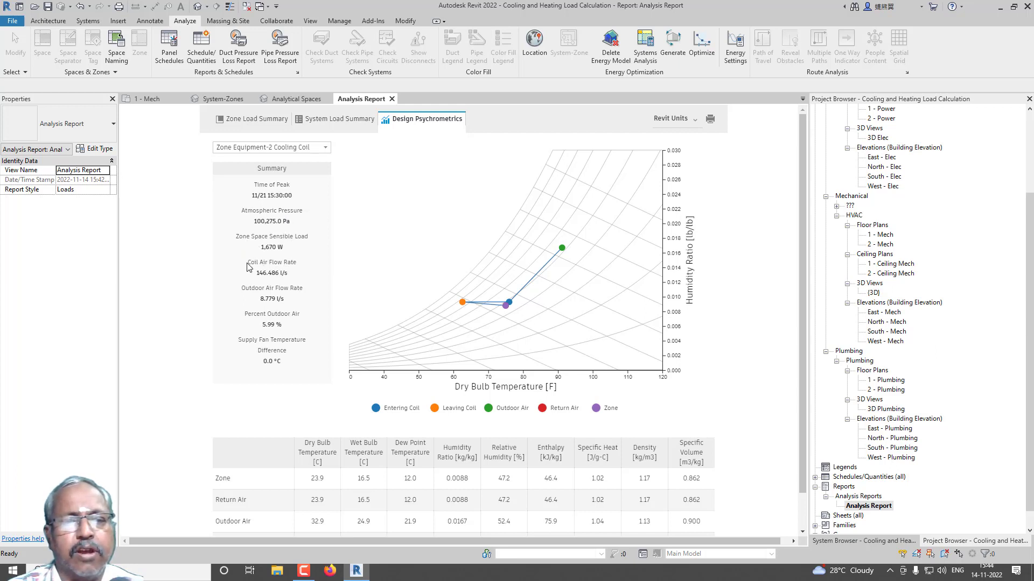
left_click_drag(248, 261, 300, 276)
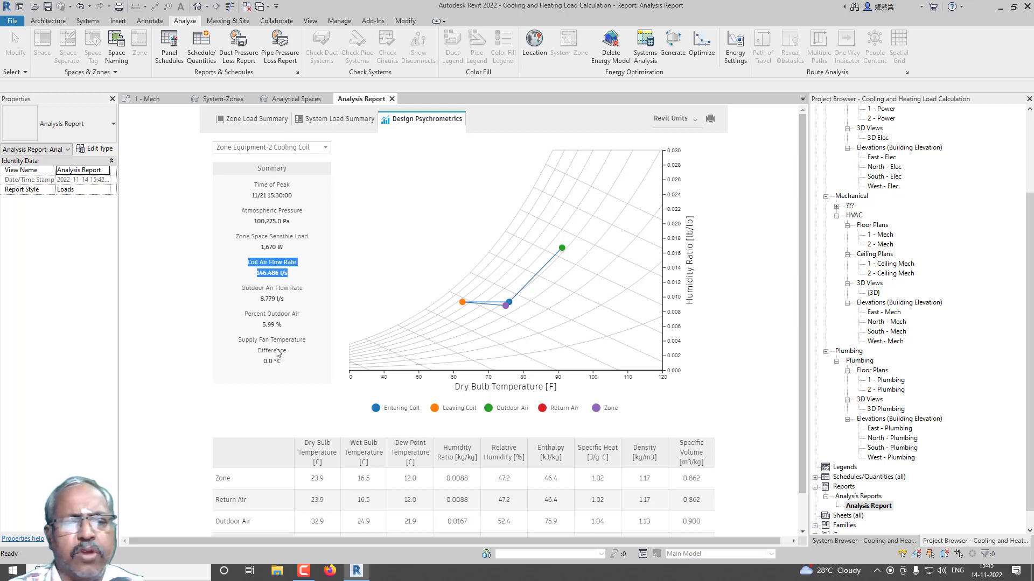
left_click(310, 278)
left_click_drag(249, 262, 303, 277)
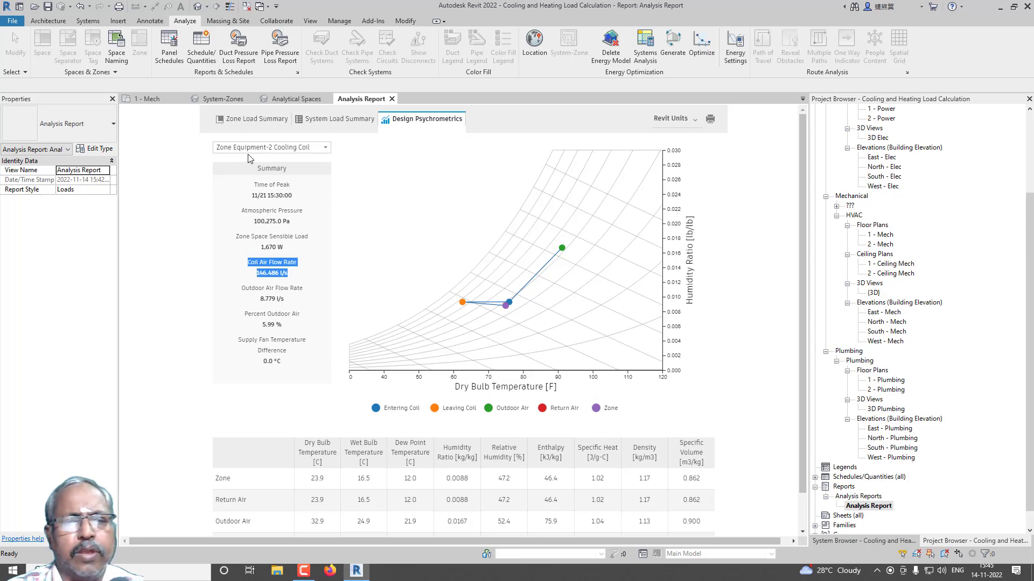
- Show the design psychrometrics of the Zone Equipment-1 cooling coil and examine its coil air flow rate
left_click(322, 151)
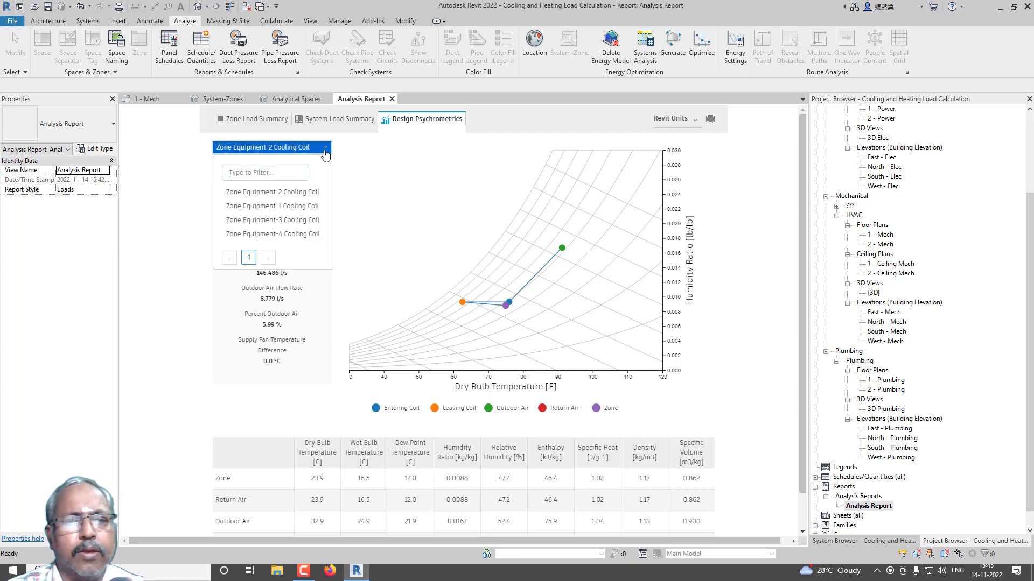
left_click(305, 205)
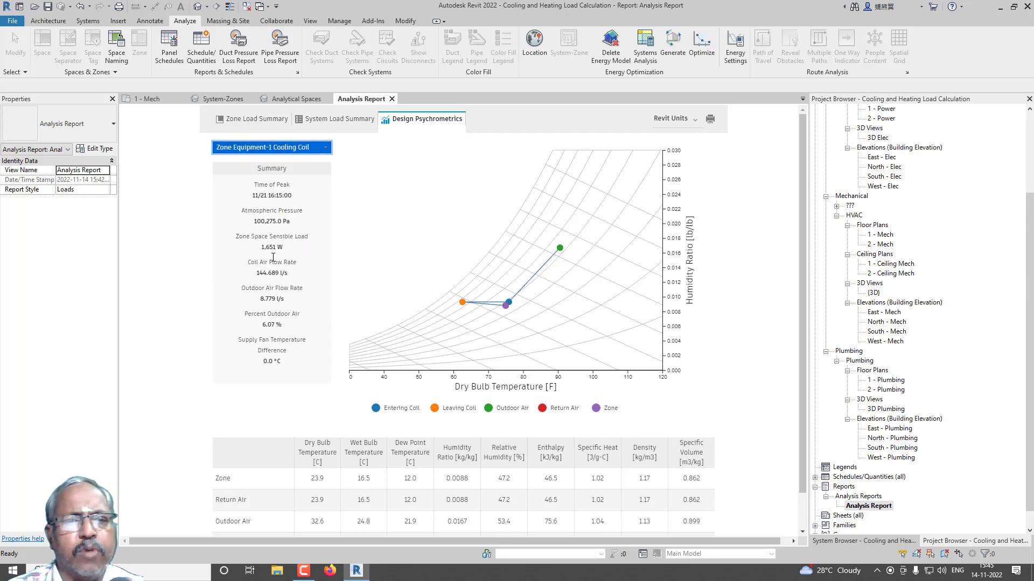
left_click_drag(257, 273, 289, 273)
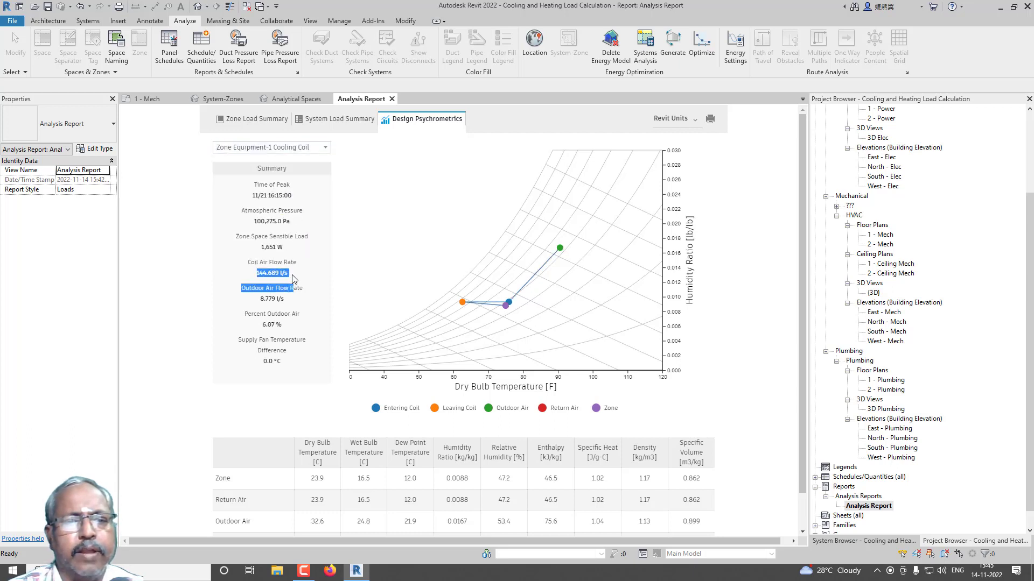
- Examine the design psychrometrics of the Zone Equipment-3 and Zone Equipment-4 cooling coils, including the latter's air-state table, and minimize the program window
left_click(323, 148)
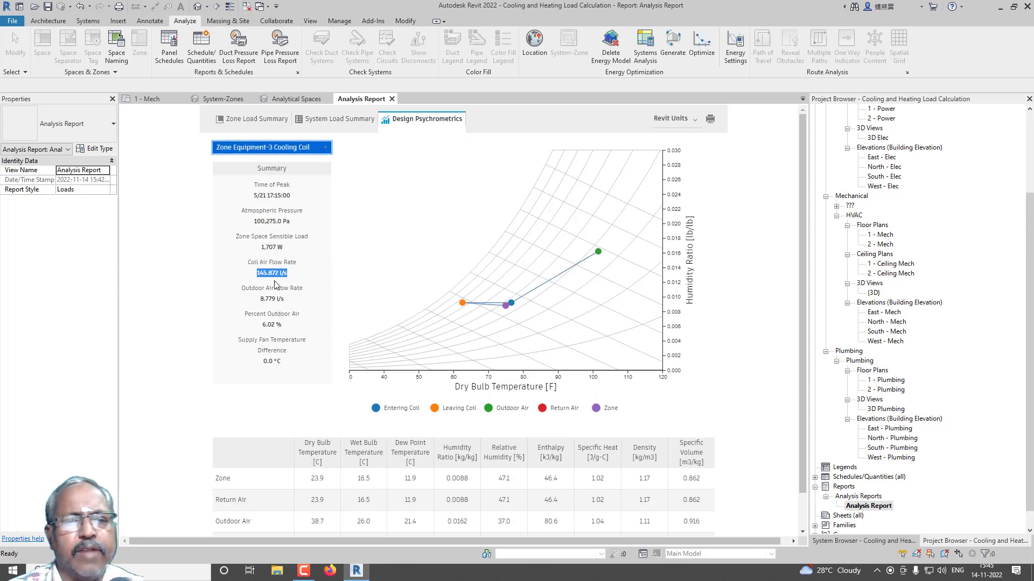
left_click(327, 151)
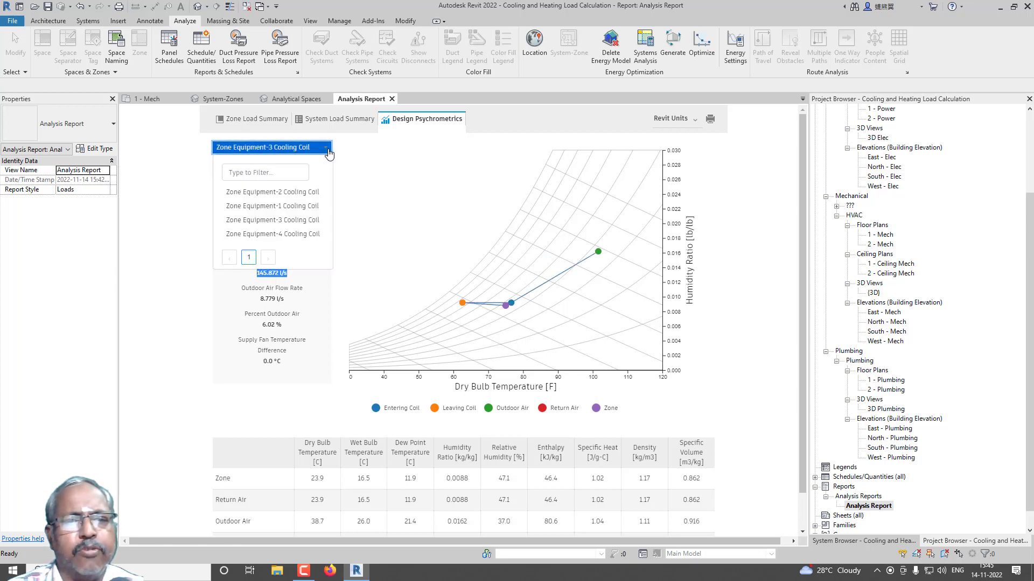
left_click(289, 235)
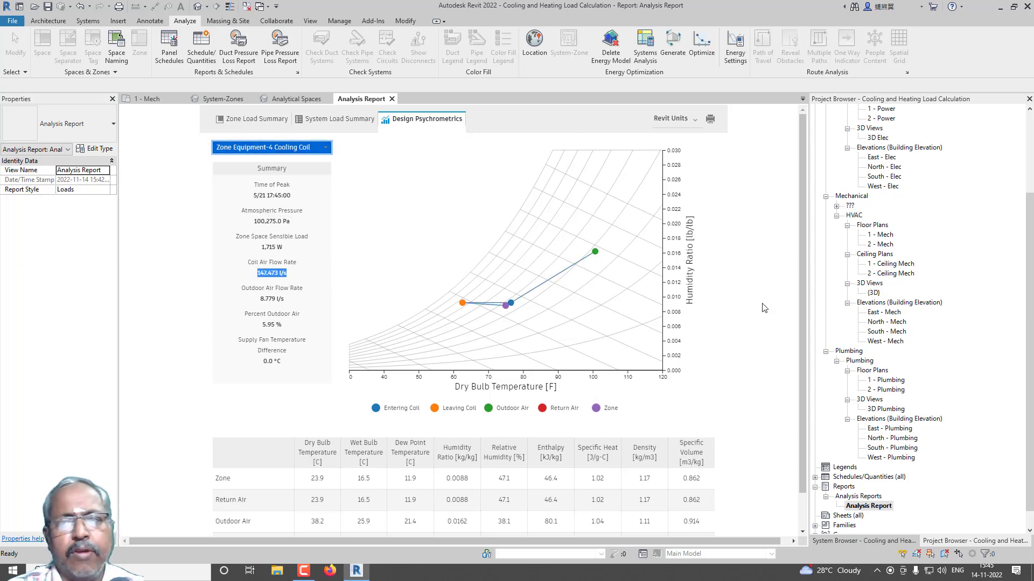
scroll(763, 295, "down", 1)
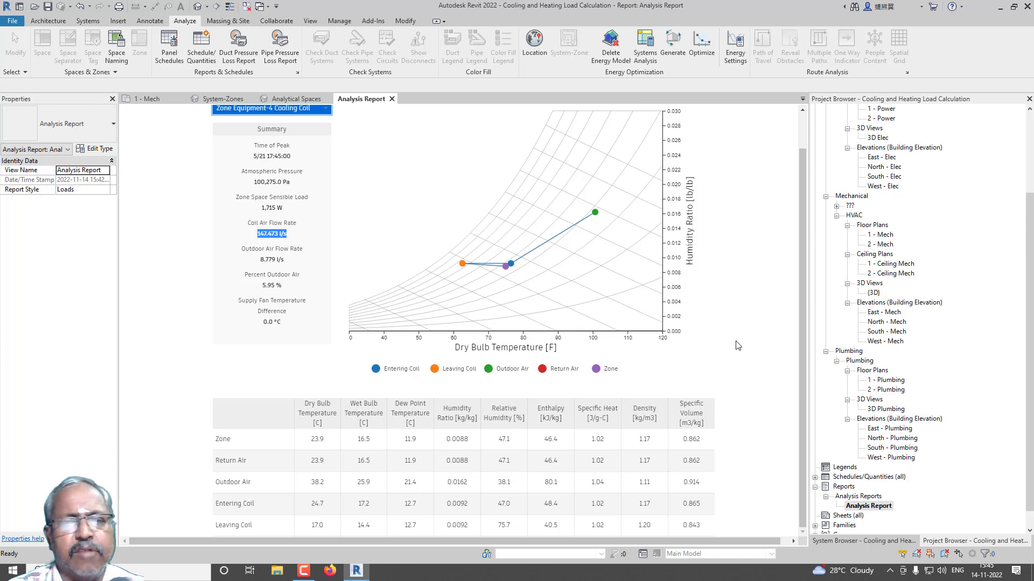
scroll(736, 350, "up", 1)
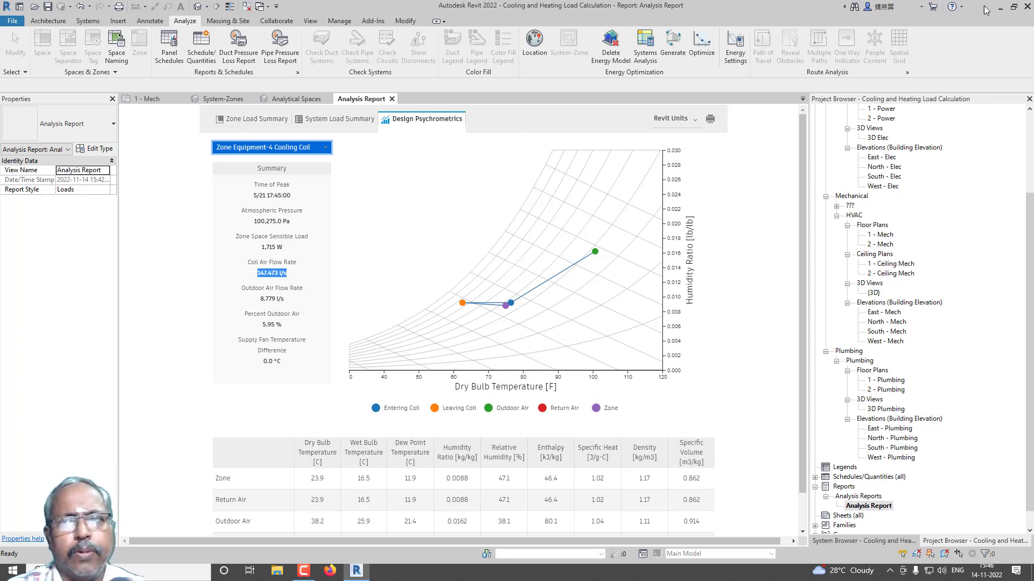
left_click(1000, 7)
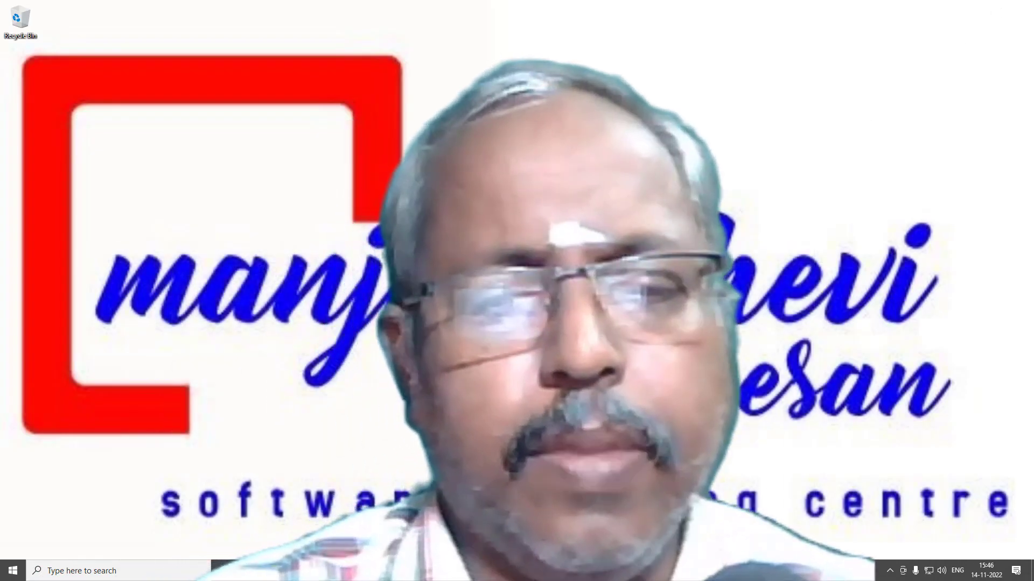